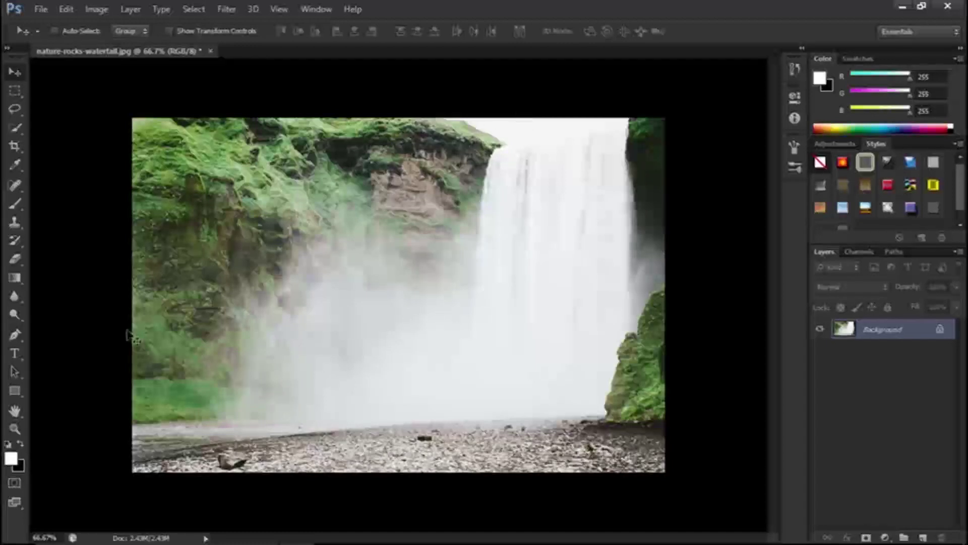
# Enter Quick Mask mode with black as the foreground colour and choose a soft round 62 px brush with 0% hardness.
pyautogui.press('x')
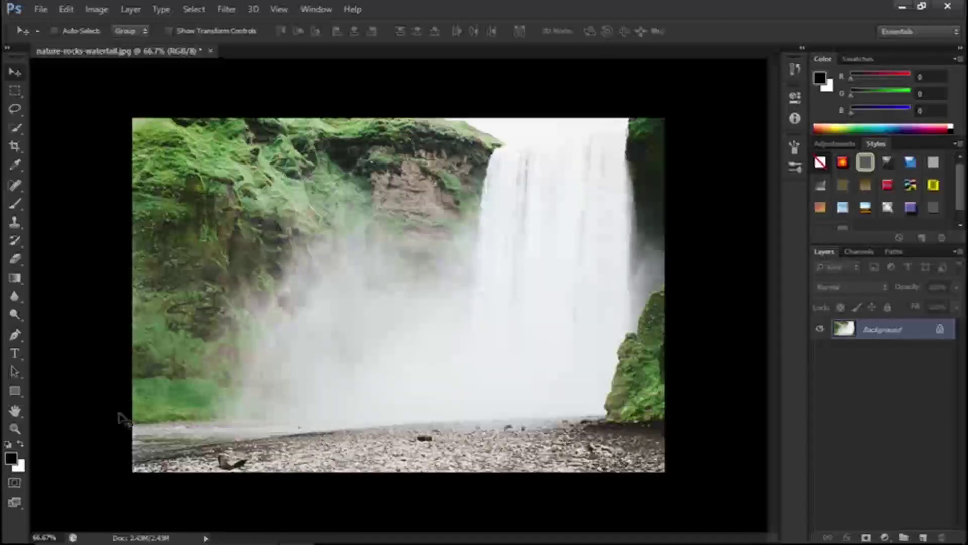
pyautogui.click(16, 484)
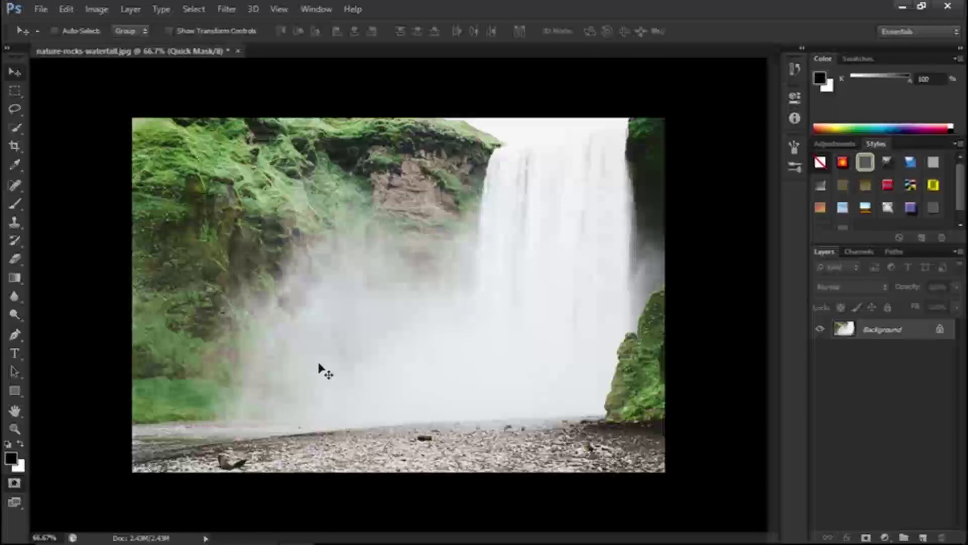
pyautogui.click(16, 204)
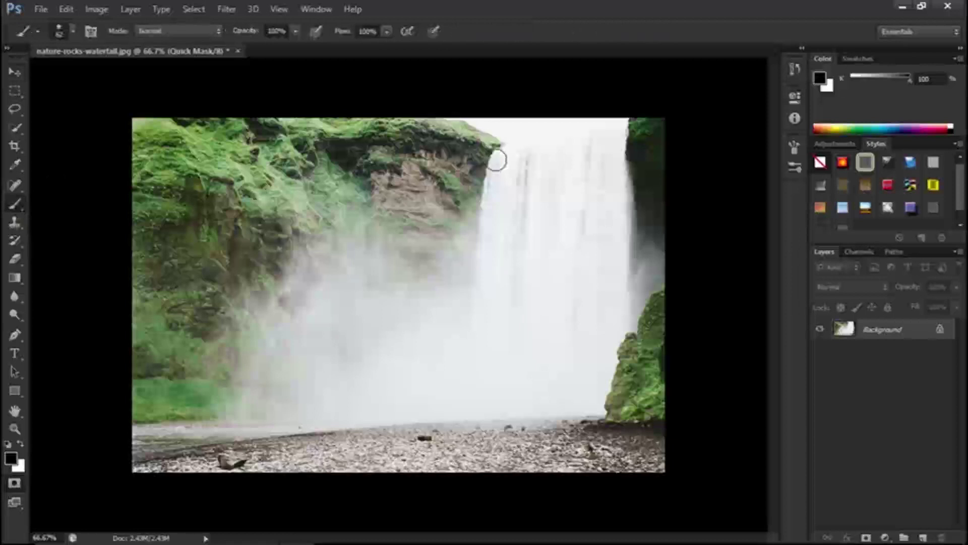
pyautogui.click(73, 31)
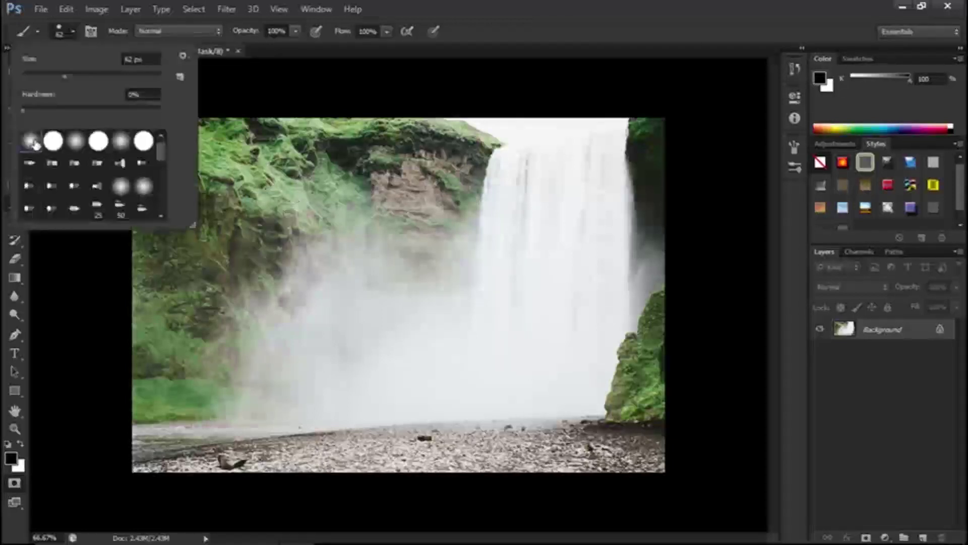
pyautogui.click(35, 145)
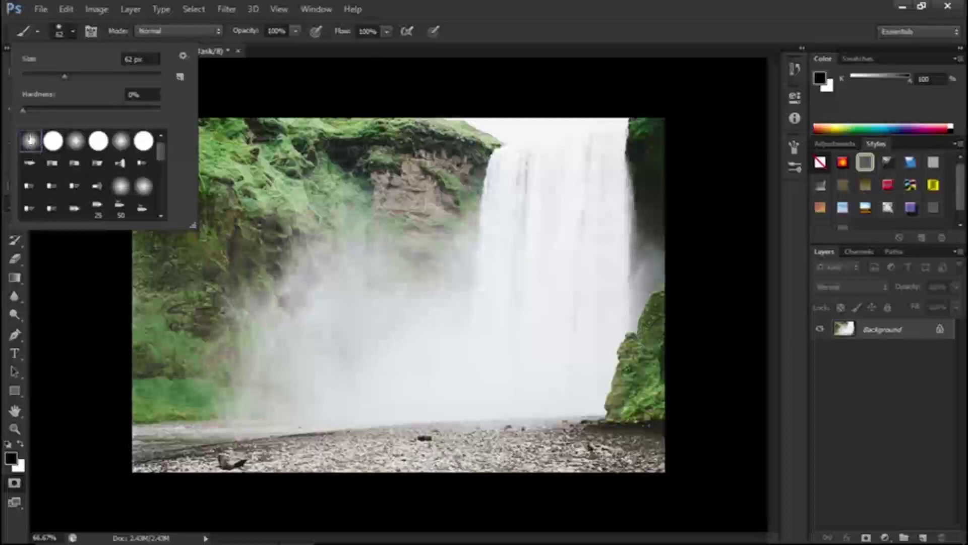
pyautogui.click(72, 25)
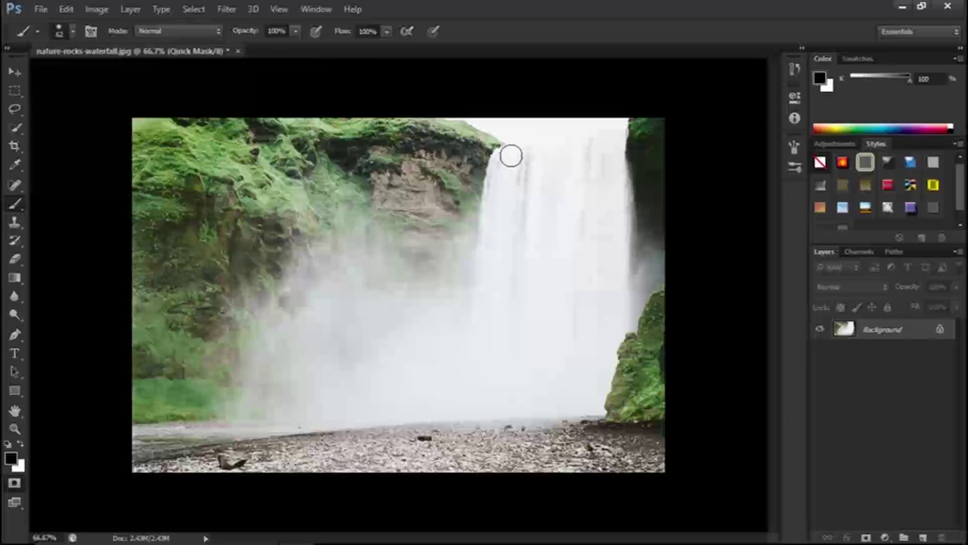
# Paint the quick mask over the whole waterfall, correcting its upper edge with white and black strokes.
pyautogui.moveTo(511, 158)
pyautogui.mouseDown()
pyautogui.moveTo(488, 293)
pyautogui.moveTo(493, 207)
pyautogui.moveTo(610, 199)
pyautogui.moveTo(604, 168)
pyautogui.moveTo(585, 294)
pyautogui.moveTo(599, 218)
pyautogui.moveTo(598, 295)
pyautogui.moveTo(620, 220)
pyautogui.moveTo(613, 280)
pyautogui.moveTo(589, 195)
pyautogui.moveTo(577, 270)
pyautogui.moveTo(582, 209)
pyautogui.moveTo(535, 259)
pyautogui.moveTo(551, 192)
pyautogui.moveTo(533, 286)
pyautogui.moveTo(561, 243)
pyautogui.moveTo(561, 330)
pyautogui.moveTo(610, 284)
pyautogui.moveTo(611, 315)
pyautogui.moveTo(621, 298)
pyautogui.moveTo(616, 315)
pyautogui.moveTo(588, 340)
pyautogui.moveTo(615, 324)
pyautogui.moveTo(584, 295)
pyautogui.moveTo(542, 326)
pyautogui.moveTo(552, 344)
pyautogui.moveTo(488, 305)
pyautogui.moveTo(507, 359)
pyautogui.moveTo(496, 243)
pyautogui.moveTo(484, 361)
pyautogui.moveTo(485, 272)
pyautogui.moveTo(499, 224)
pyautogui.moveTo(501, 388)
pyautogui.moveTo(516, 317)
pyautogui.moveTo(504, 409)
pyautogui.moveTo(522, 274)
pyautogui.moveTo(527, 390)
pyautogui.moveTo(546, 295)
pyautogui.moveTo(543, 405)
pyautogui.moveTo(559, 323)
pyautogui.moveTo(569, 396)
pyautogui.moveTo(591, 312)
pyautogui.moveTo(582, 396)
pyautogui.moveTo(609, 335)
pyautogui.moveTo(490, 224)
pyautogui.moveTo(504, 160)
pyautogui.moveTo(541, 169)
pyautogui.moveTo(582, 223)
pyautogui.moveTo(530, 162)
pyautogui.mouseUp()
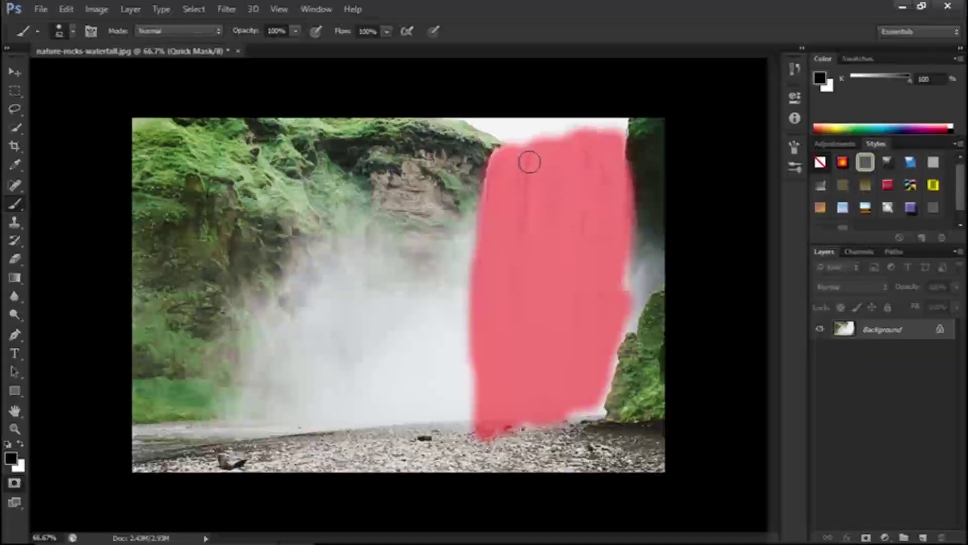
pyautogui.press('x')
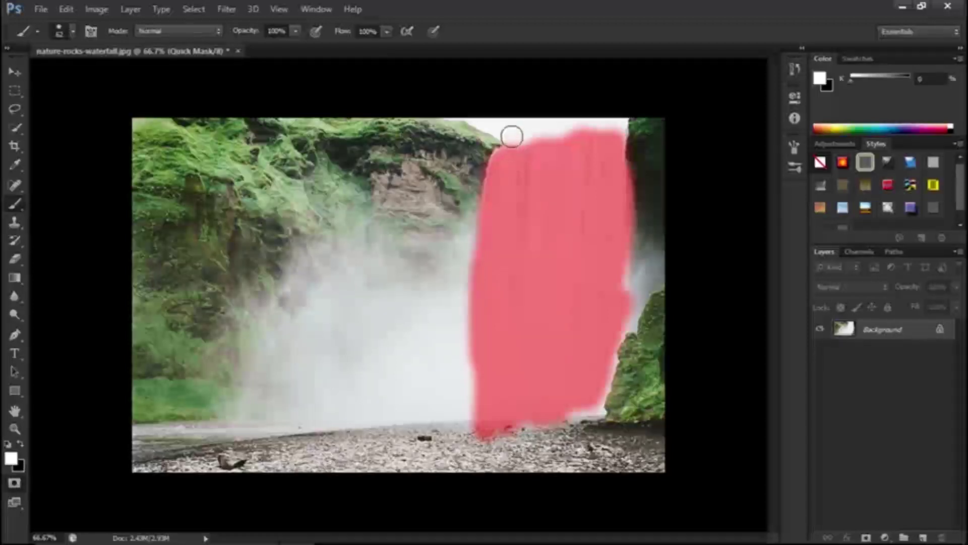
pyautogui.moveTo(519, 134); pyautogui.dragTo(640, 190)
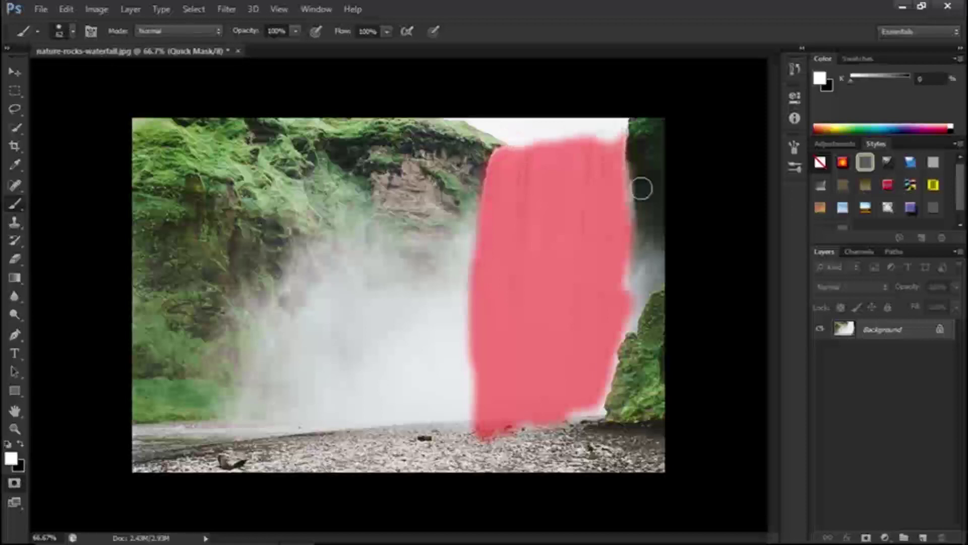
pyautogui.press('x')
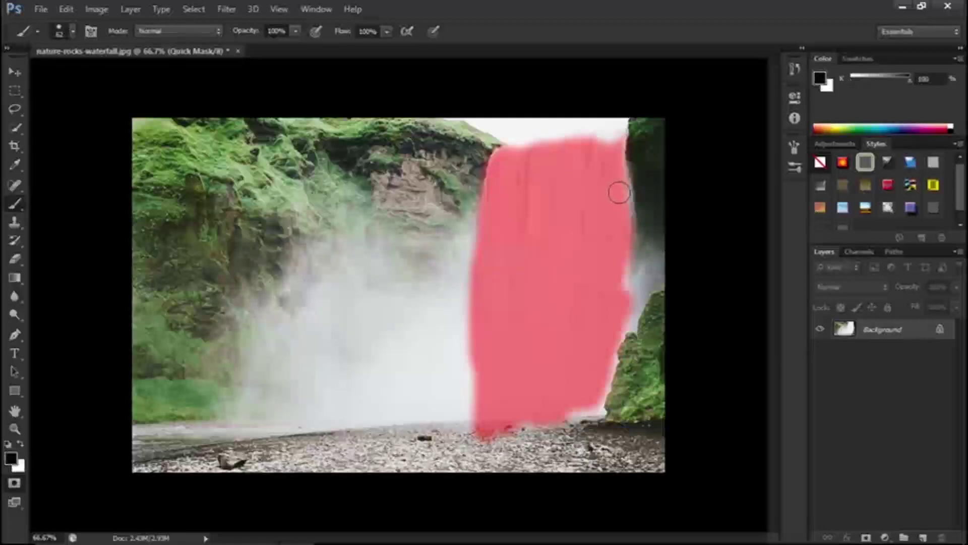
pyautogui.moveTo(621, 225); pyautogui.dragTo(618, 170)
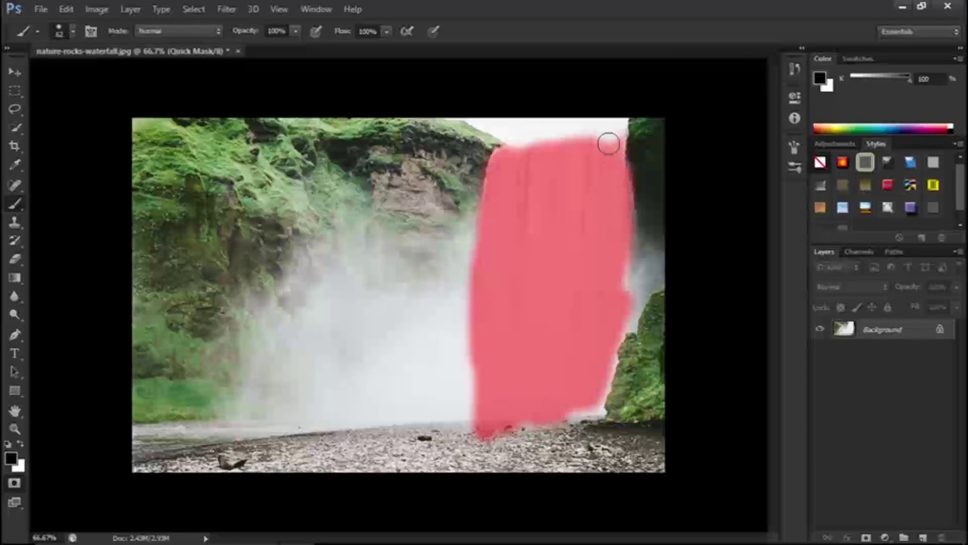
pyautogui.moveTo(607, 152)
pyautogui.mouseDown()
pyautogui.moveTo(607, 140)
pyautogui.moveTo(594, 142)
pyautogui.moveTo(612, 143)
pyautogui.moveTo(591, 142)
pyautogui.moveTo(539, 161)
pyautogui.mouseUp()
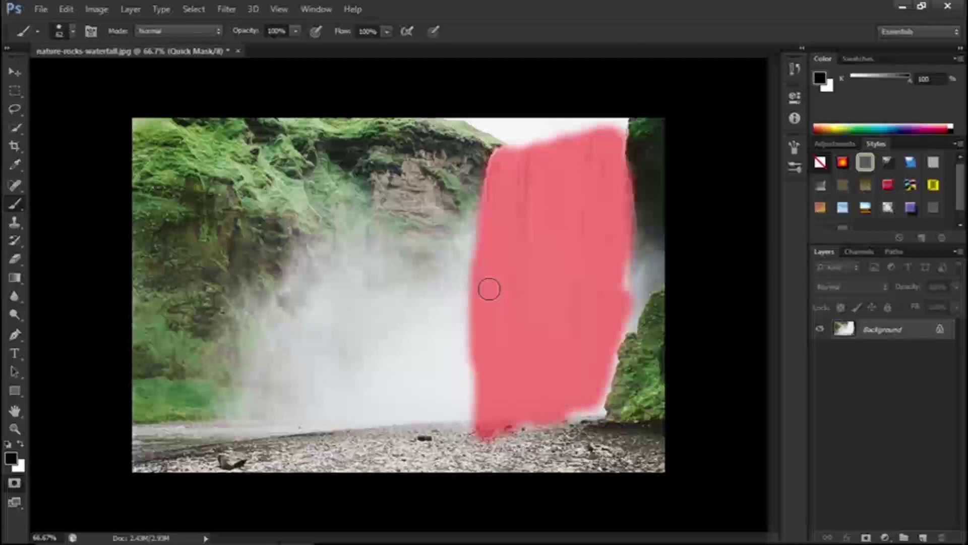
# Convert the quick mask into a selection and invert it so that only the waterfall is selected.
pyautogui.click(14, 485)
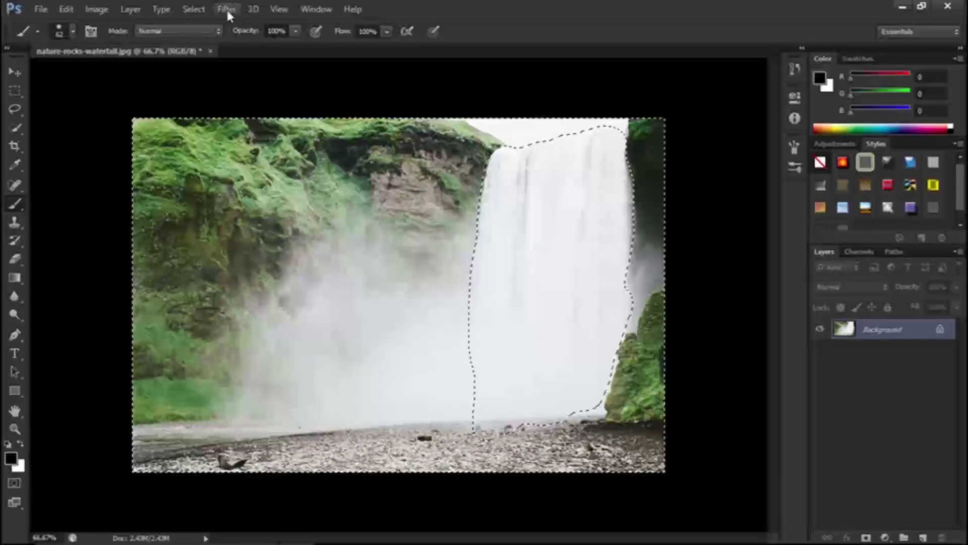
pyautogui.click(197, 9)
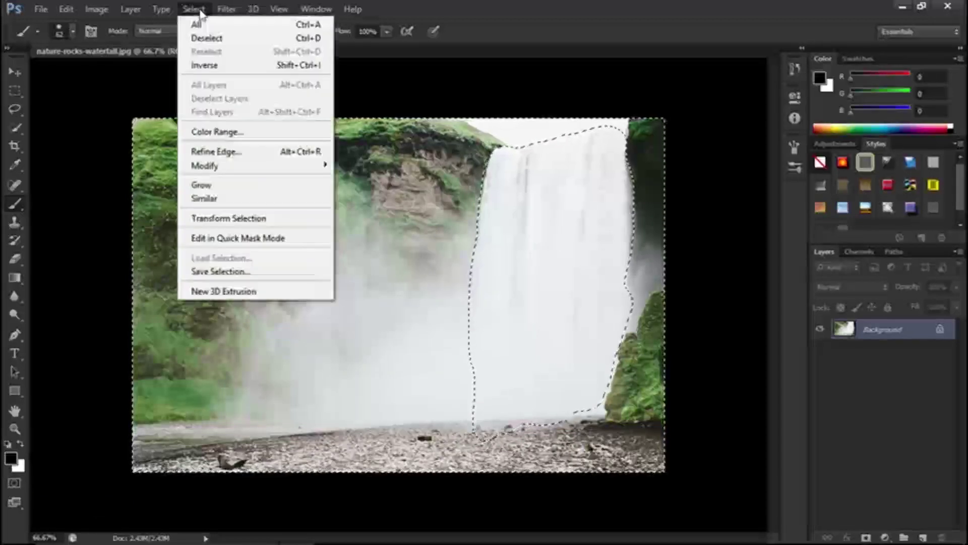
pyautogui.click(204, 65)
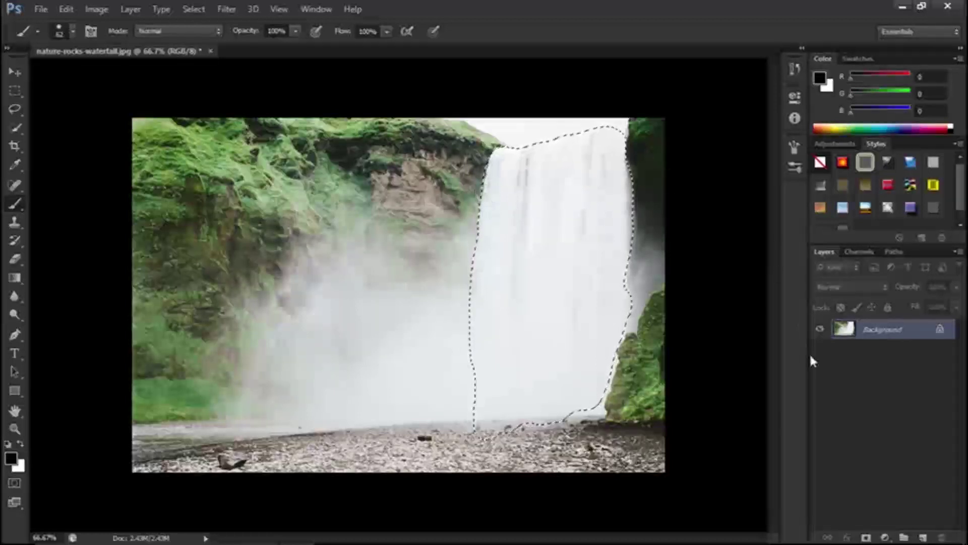
# Copy the selected waterfall onto a new layer, clear the selection, and check the copy by briefly hiding the Background layer.
pyautogui.click(923, 537)
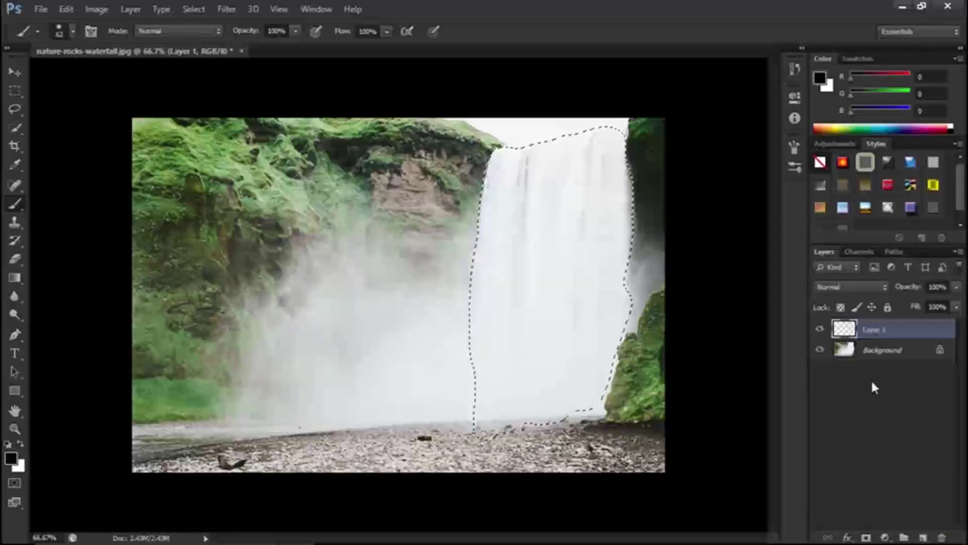
pyautogui.hotkey('ctrl', 'd')
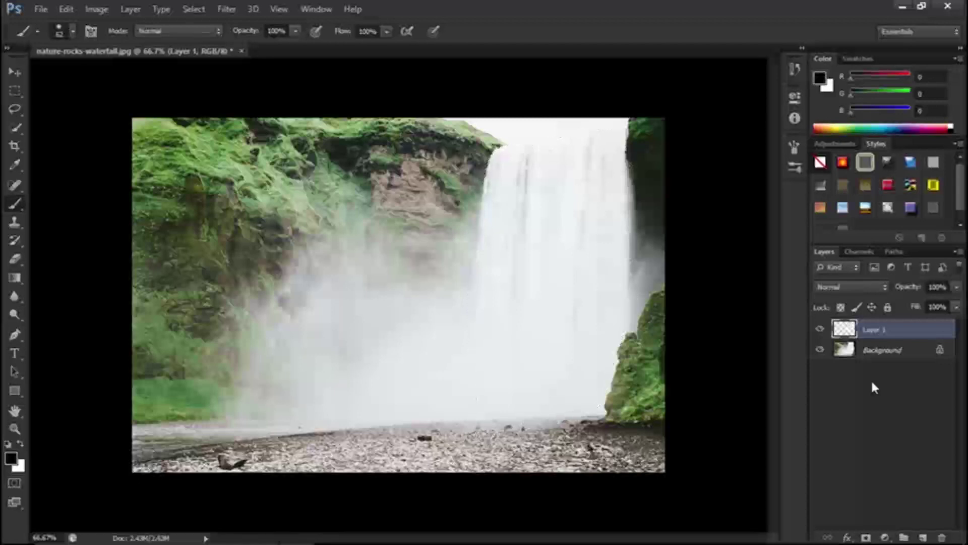
pyautogui.click(821, 351)
pyautogui.click(821, 351)
# Create a video timeline for the image and convert Layer 1 to a smart object.
pyautogui.click(317, 10)
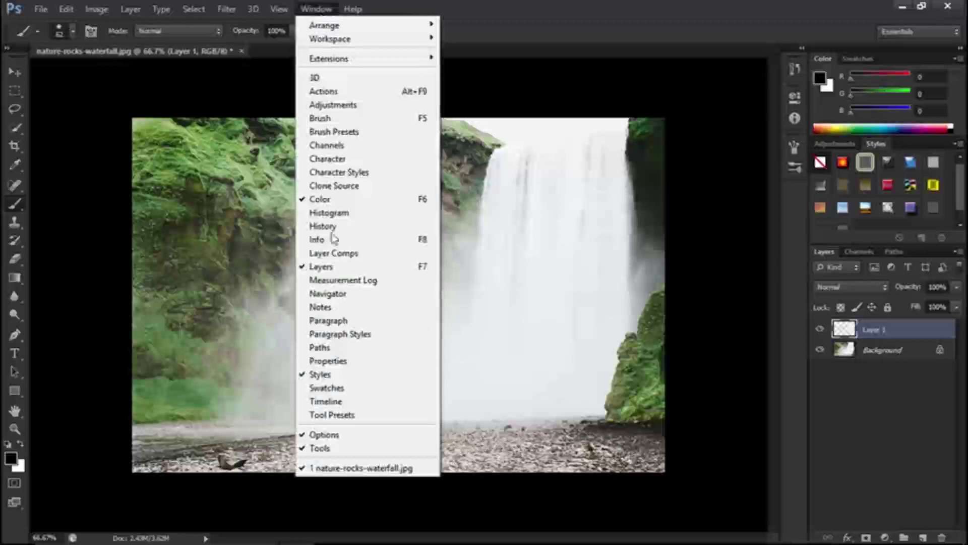
pyautogui.click(329, 402)
pyautogui.click(399, 481)
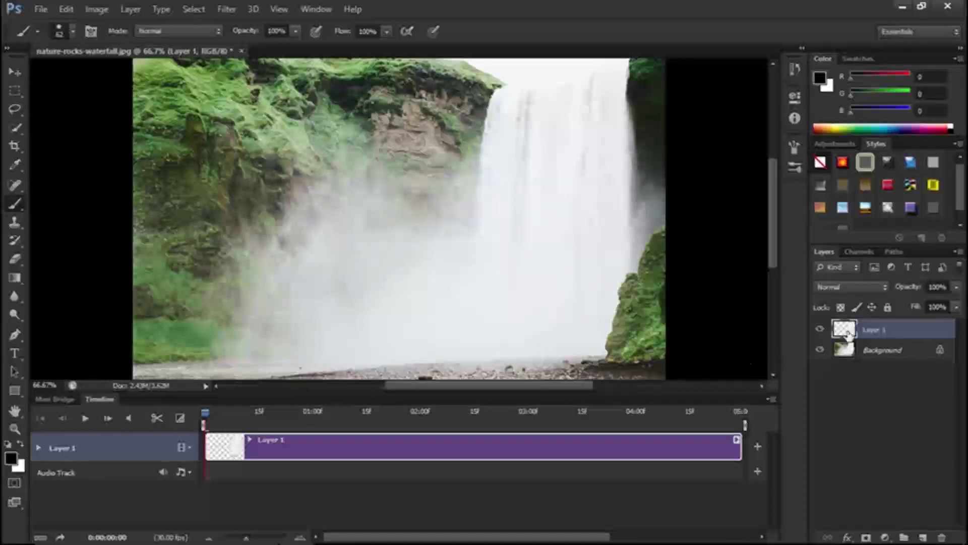
pyautogui.rightClick(900, 334)
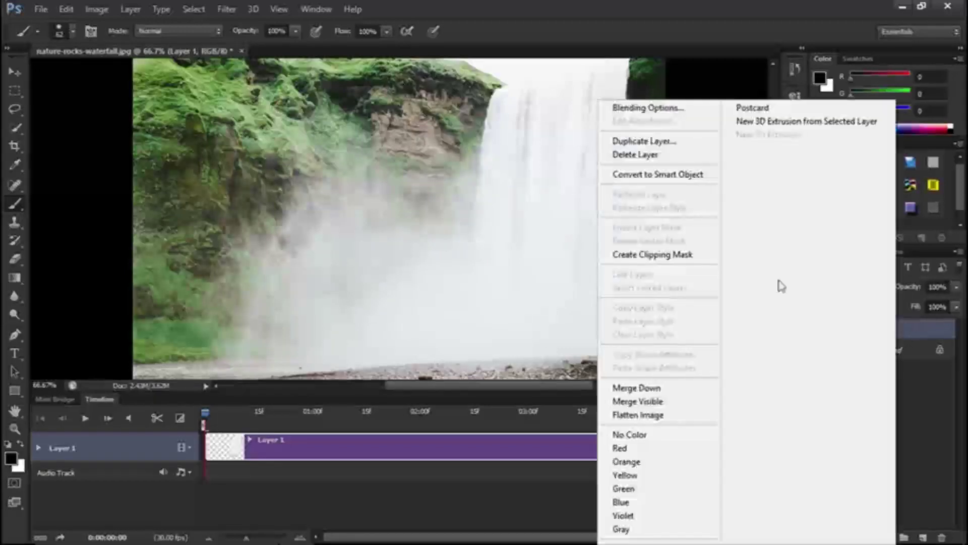
pyautogui.click(648, 177)
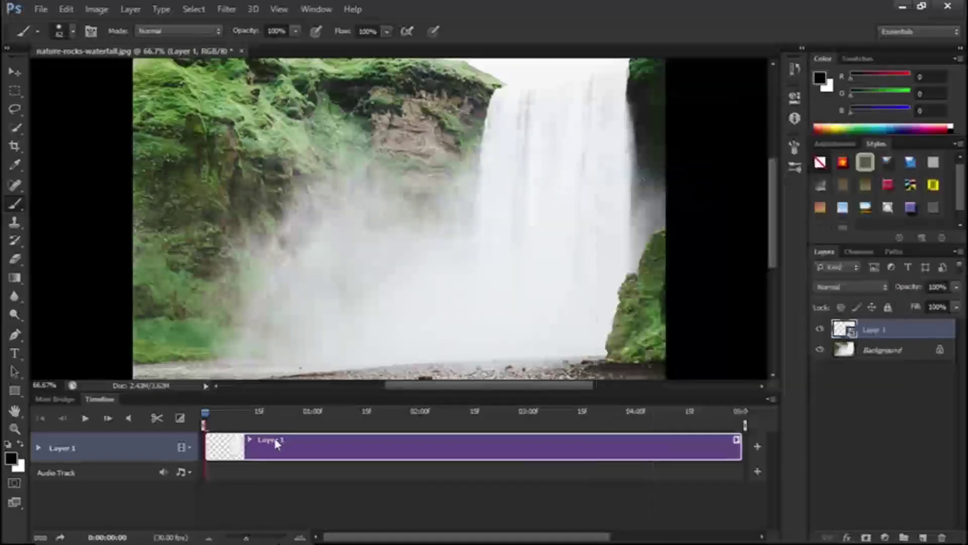
# Trim the Layer 1 clip to about one second and set a Transform keyframe at its start.
pyautogui.click(39, 447)
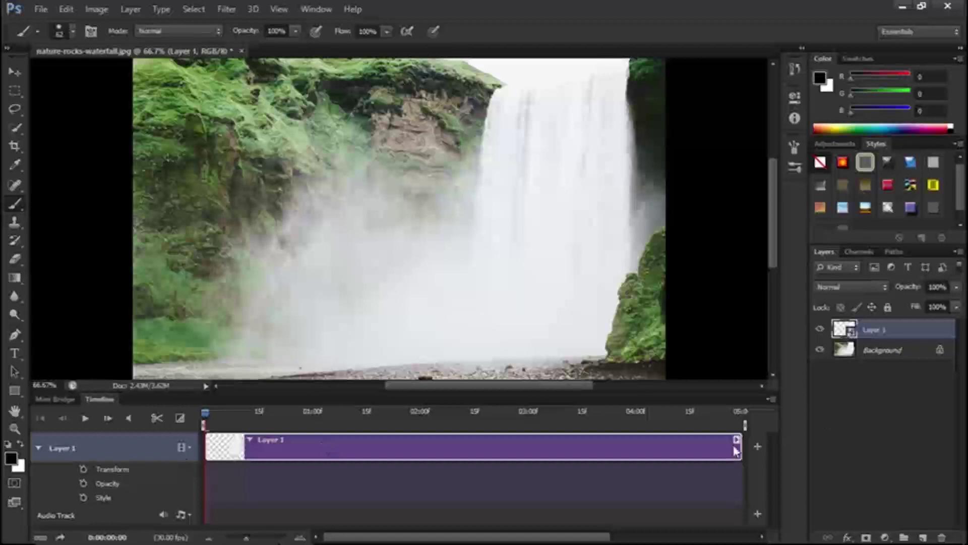
pyautogui.moveTo(739, 446); pyautogui.dragTo(318, 462)
pyautogui.click(83, 469)
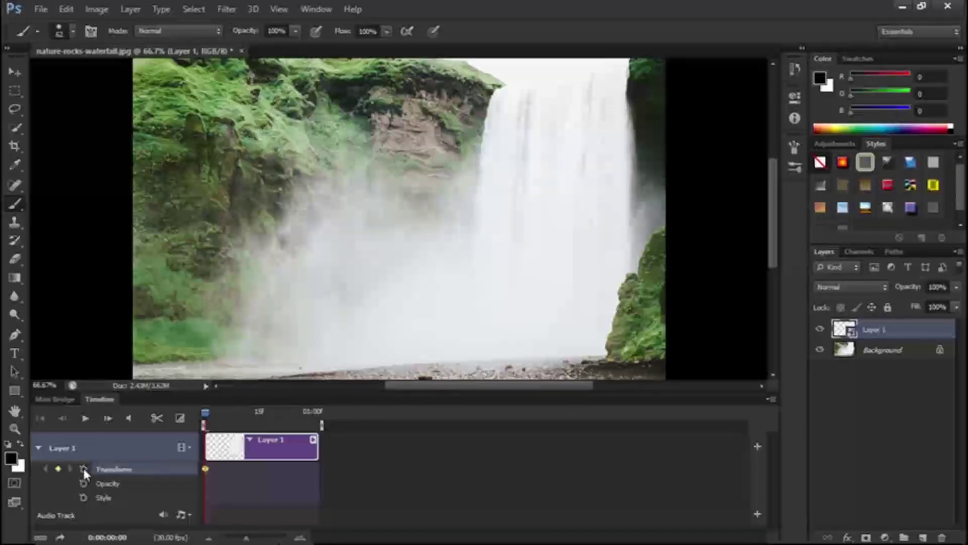
# At the clip's end, add a Transform keyframe, stretch the waterfall to about 101.5% width and 121.5% height, and preview the animation.
pyautogui.moveTo(205, 413); pyautogui.dragTo(317, 427)
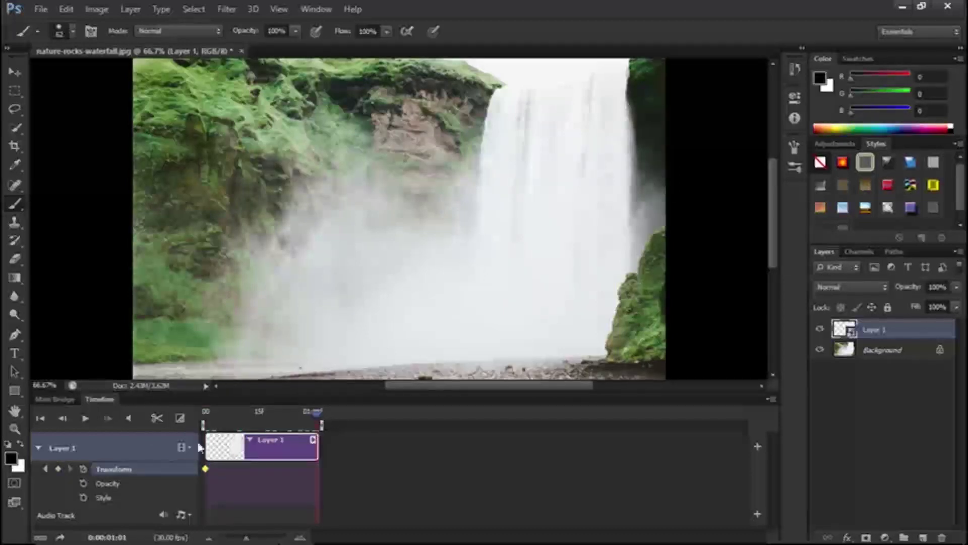
pyautogui.hotkey('ctrl', '-')
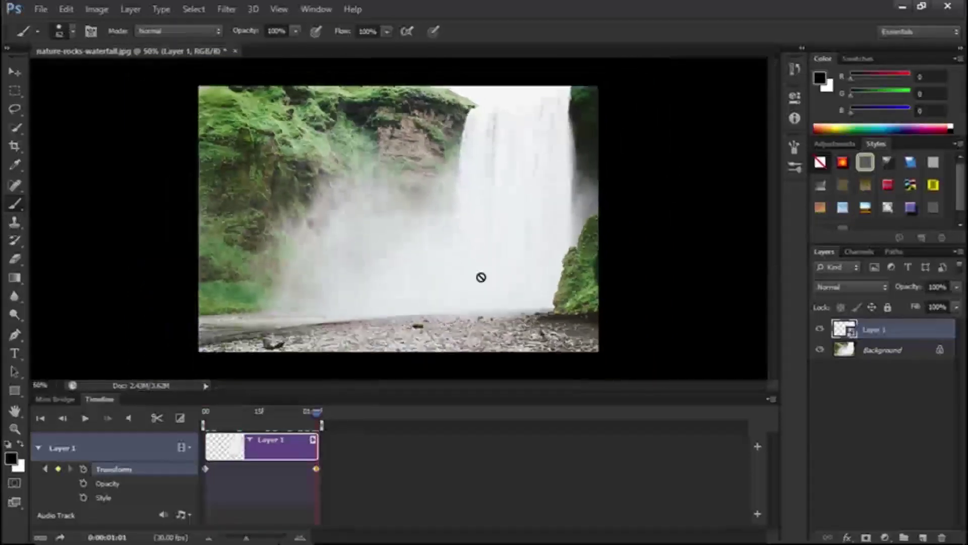
pyautogui.hotkey('ctrl', 't')
pyautogui.moveTo(515, 346); pyautogui.dragTo(515, 386)
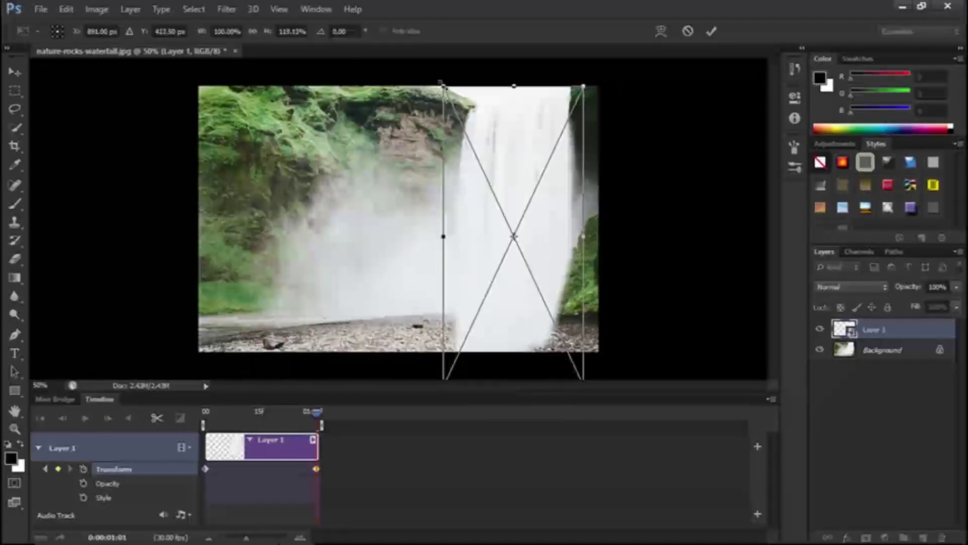
pyautogui.moveTo(442, 84); pyautogui.dragTo(439, 79)
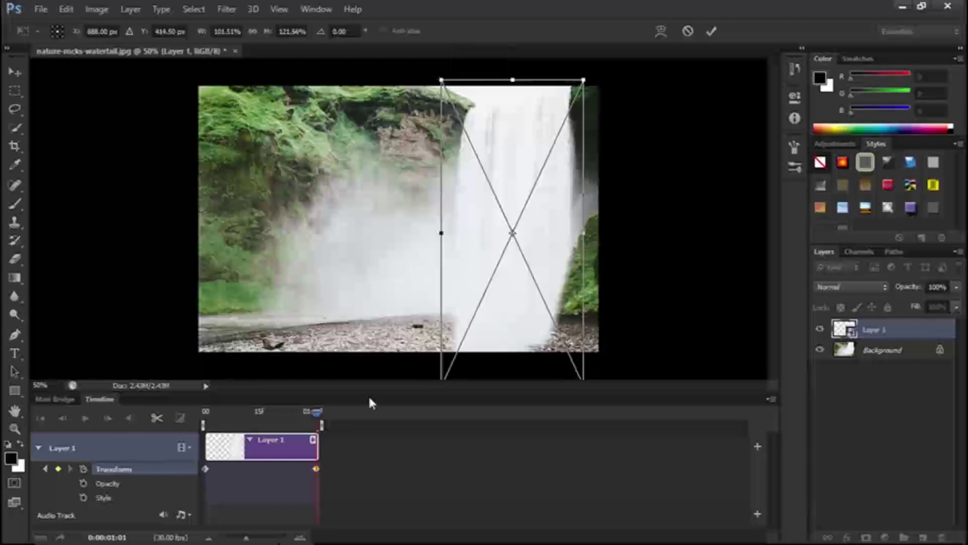
pyautogui.press('Return')
pyautogui.click(226, 425)
pyautogui.press('space')
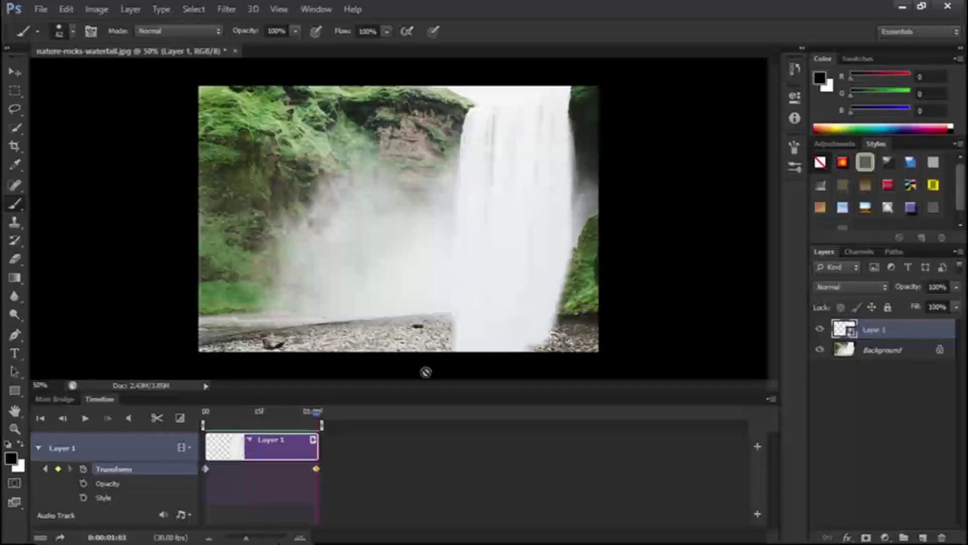
# Paint a quick mask over the mist beside and across the waterfall's lower part, enlarging the brush to 94 px.
pyautogui.click(15, 483)
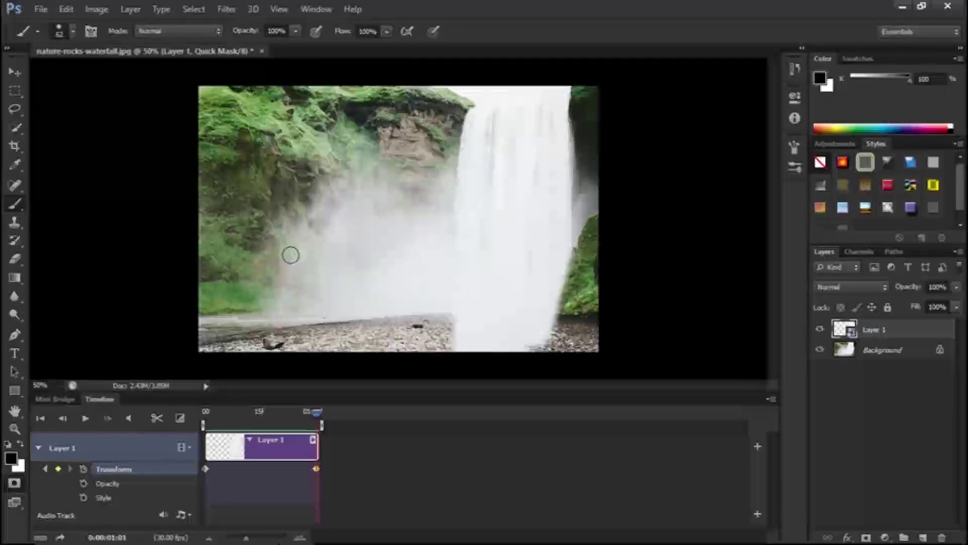
pyautogui.moveTo(354, 290)
pyautogui.mouseDown()
pyautogui.moveTo(389, 229)
pyautogui.moveTo(327, 291)
pyautogui.moveTo(369, 251)
pyautogui.mouseUp()
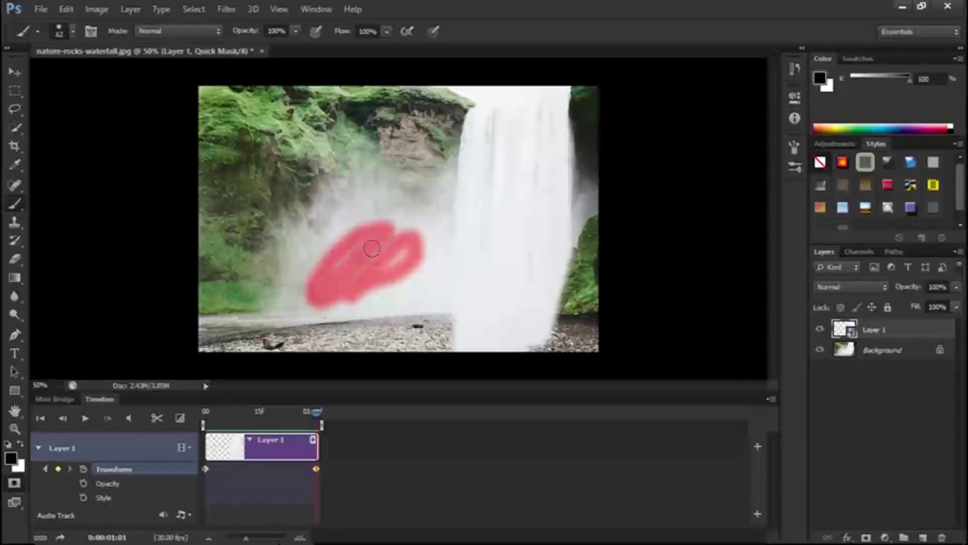
pyautogui.click(73, 31)
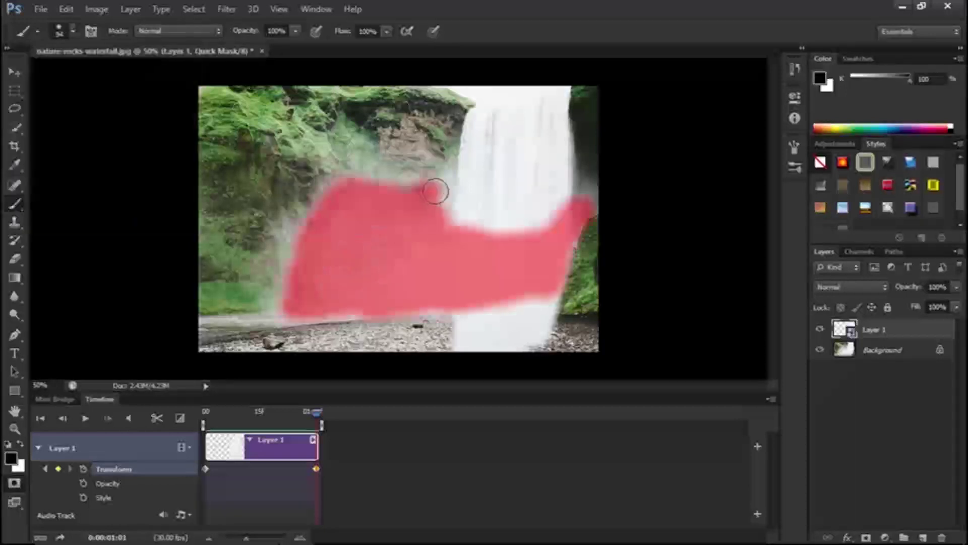
pyautogui.moveTo(435, 191)
pyautogui.mouseDown()
pyautogui.moveTo(395, 185)
pyautogui.moveTo(377, 192)
pyautogui.moveTo(357, 225)
pyautogui.moveTo(286, 269)
pyautogui.moveTo(278, 295)
pyautogui.moveTo(304, 302)
pyautogui.mouseUp()
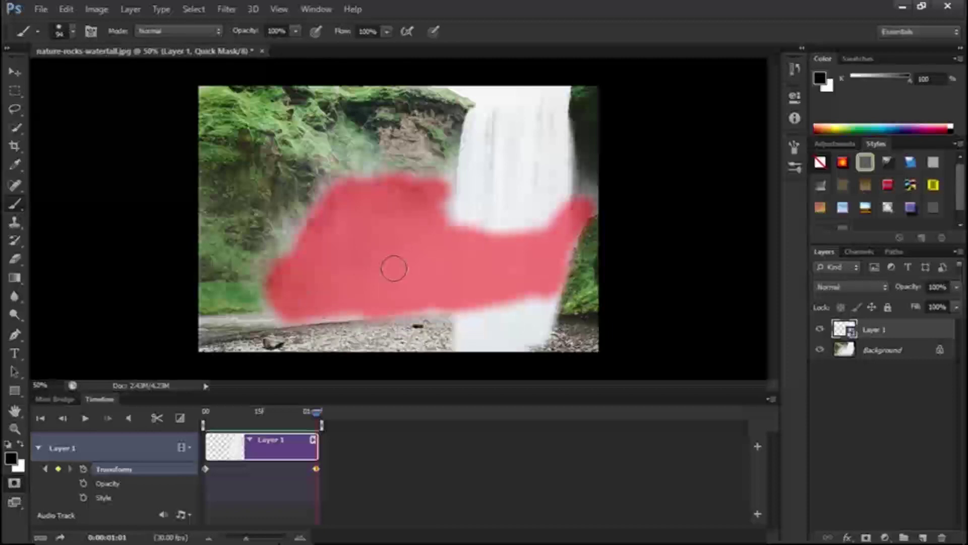
# Convert the mist mask into a selection, invert it to cover only the mist, and make Background the active layer.
pyautogui.click(14, 484)
pyautogui.click(194, 9)
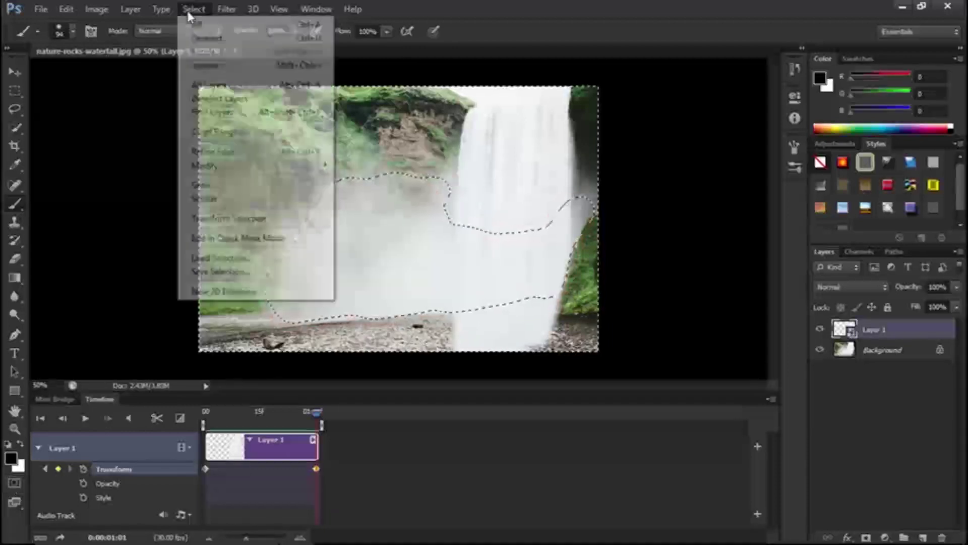
pyautogui.click(204, 65)
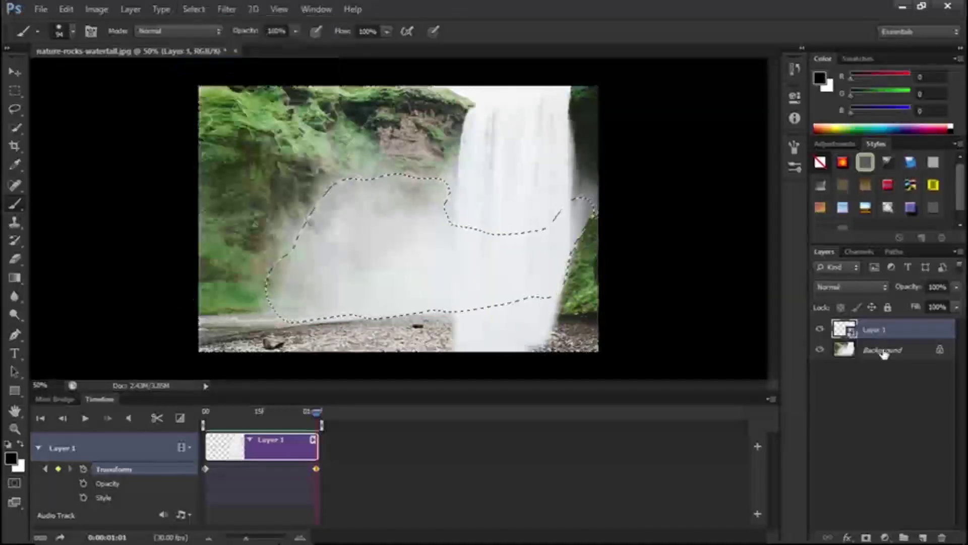
pyautogui.click(884, 352)
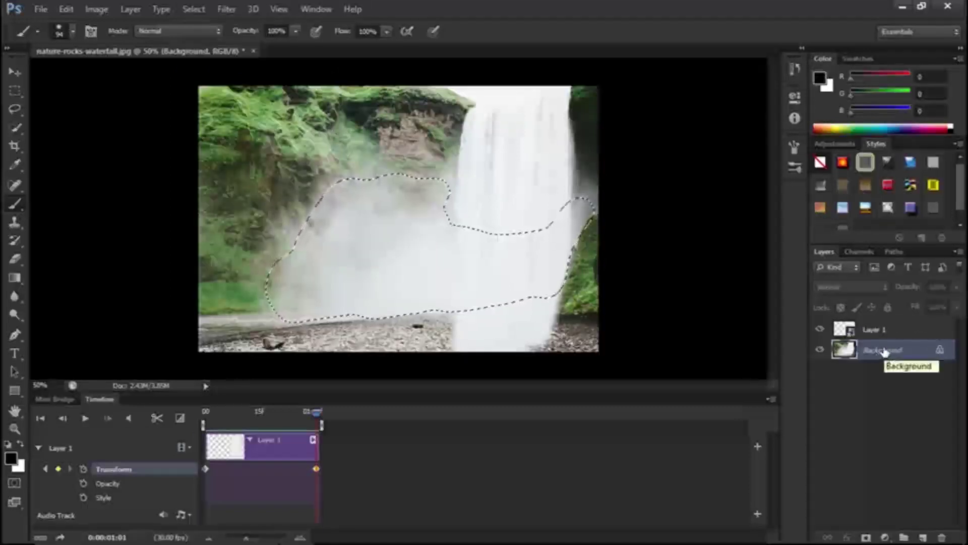
# Put the selected mist on a new layer above Background, deselect it, and hide the other layers to check the cutout.
pyautogui.click(922, 539)
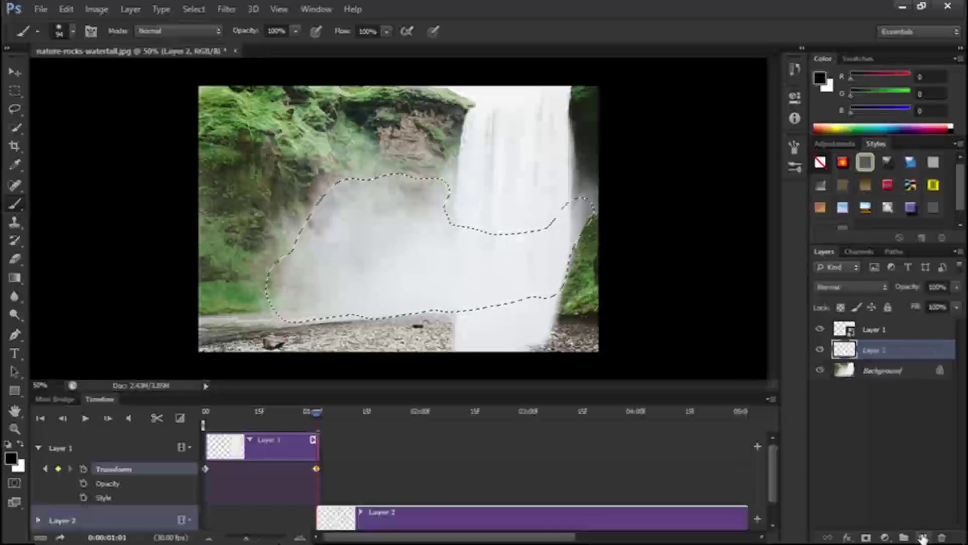
pyautogui.hotkey('ctrl', 'd')
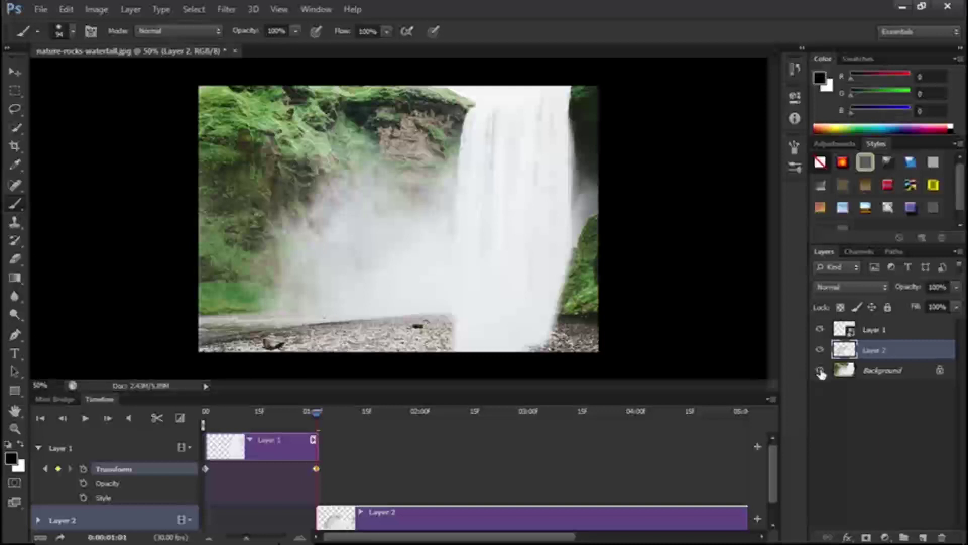
pyautogui.click(820, 372)
pyautogui.click(820, 331)
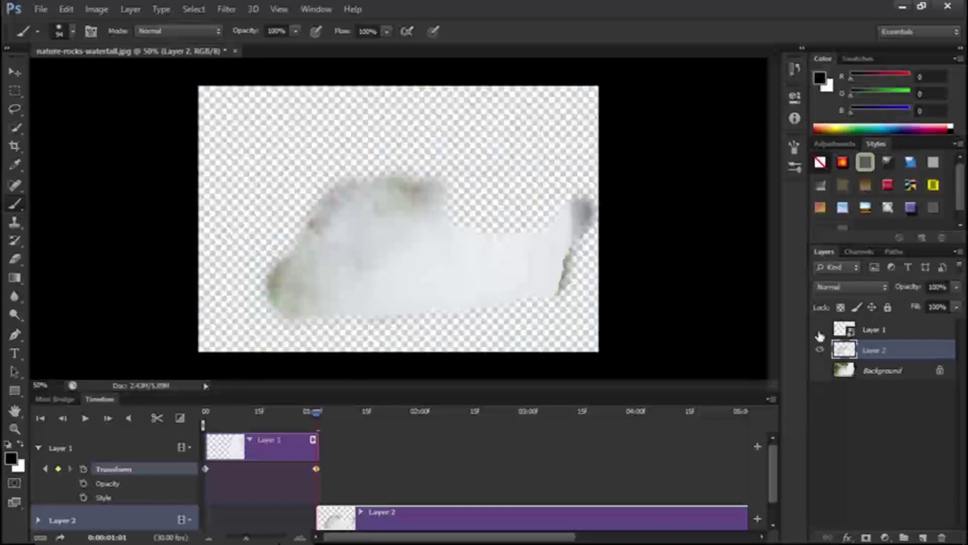
pyautogui.click(820, 331)
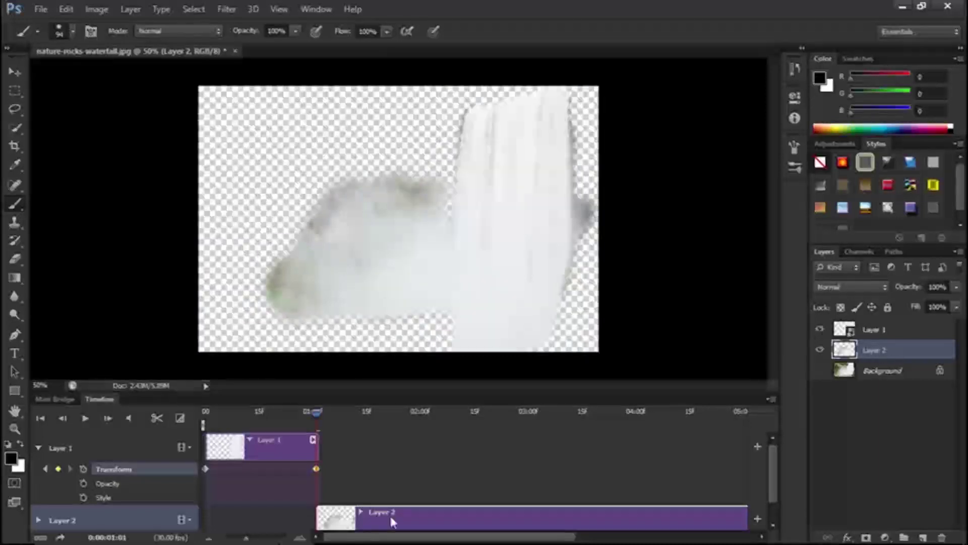
# Move the Layer 2 clip to the timeline's start, trim it to match Layer 1's length, and show Background again.
pyautogui.moveTo(389, 514); pyautogui.dragTo(281, 516)
pyautogui.moveTo(738, 517); pyautogui.dragTo(323, 510)
pyautogui.click(821, 371)
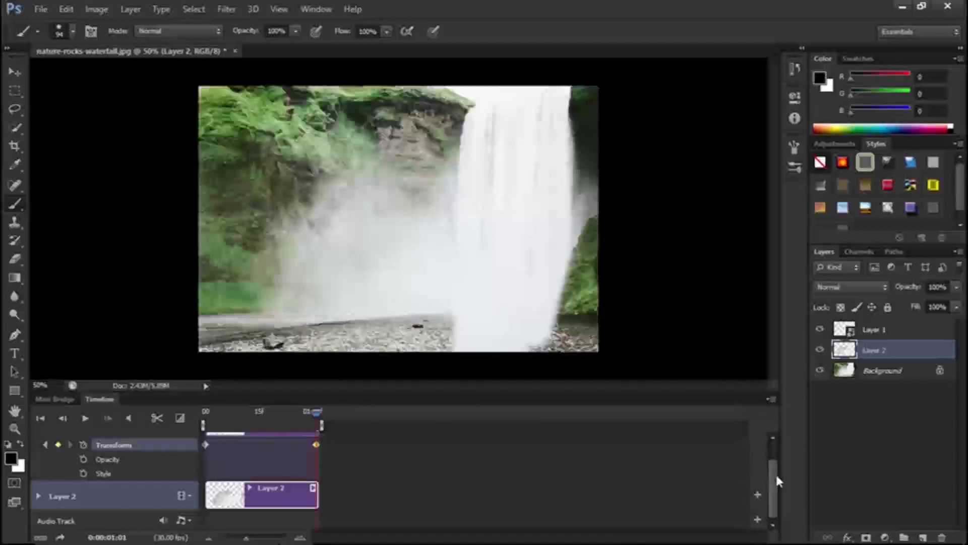
# Convert Layer 2 to a Smart Object and expand its animation properties in the timeline.
pyautogui.rightClick(898, 353)
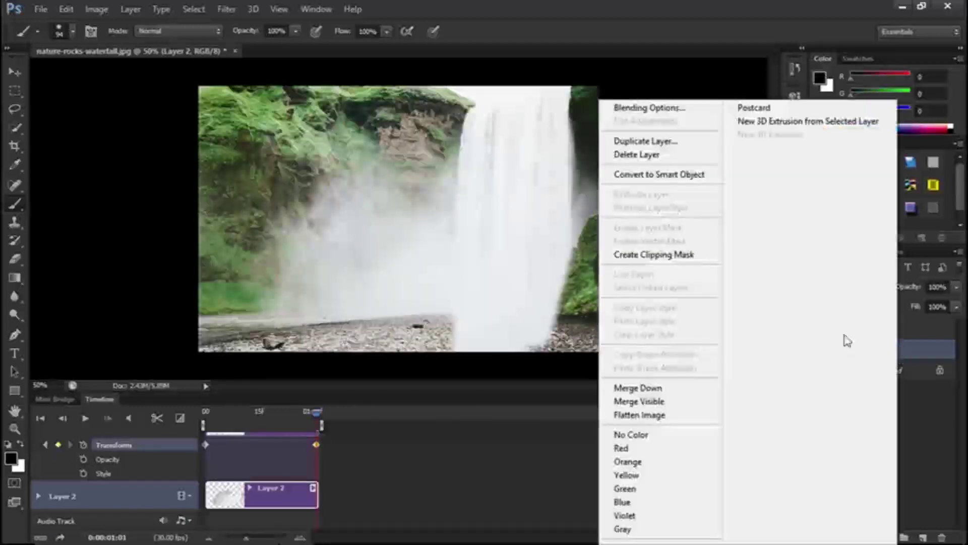
pyautogui.click(669, 176)
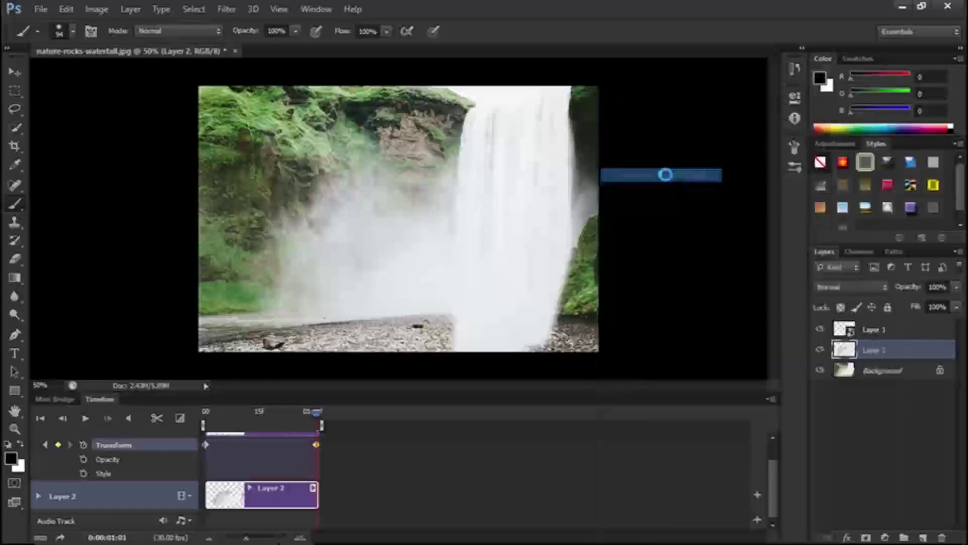
pyautogui.click(38, 497)
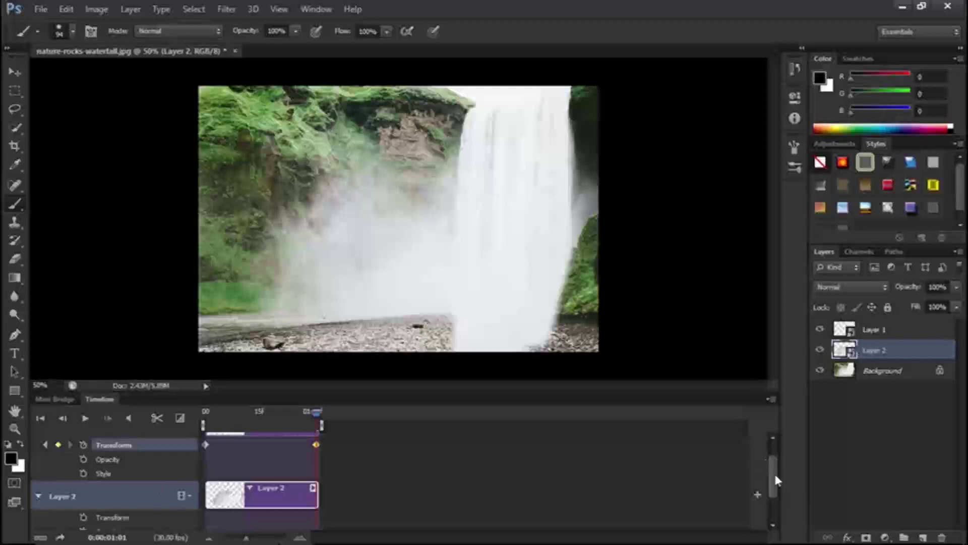
pyautogui.moveTo(775, 481); pyautogui.dragTo(779, 511)
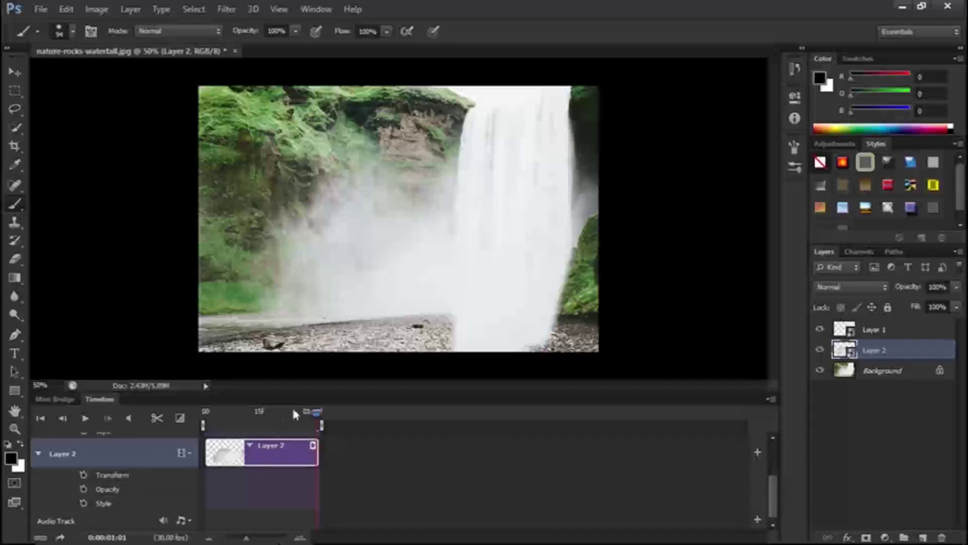
# Set Layer 2 Transform keyframes at the clip's start and end, enlarging the mist to about 106% width and 115% height at the end.
pyautogui.moveTo(316, 414); pyautogui.dragTo(198, 405)
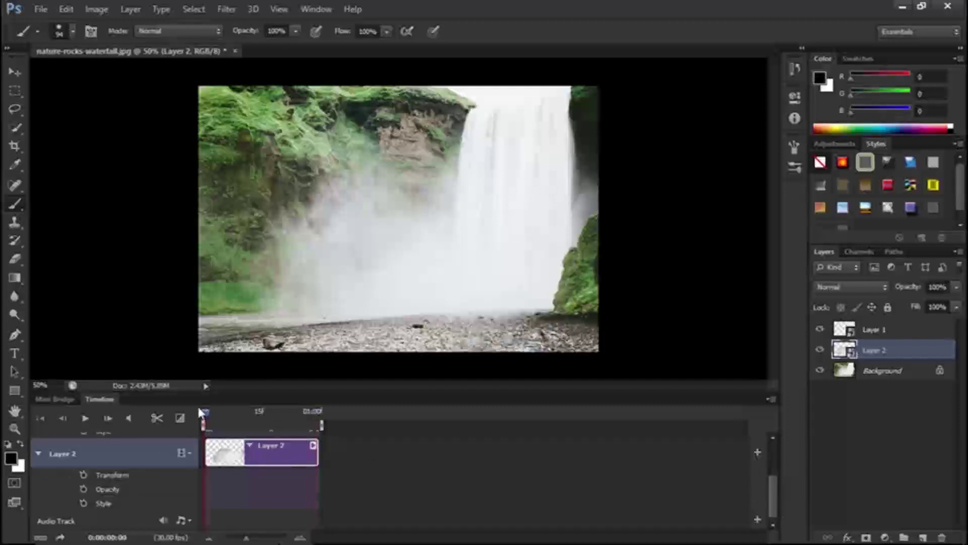
pyautogui.click(83, 474)
pyautogui.press('space')
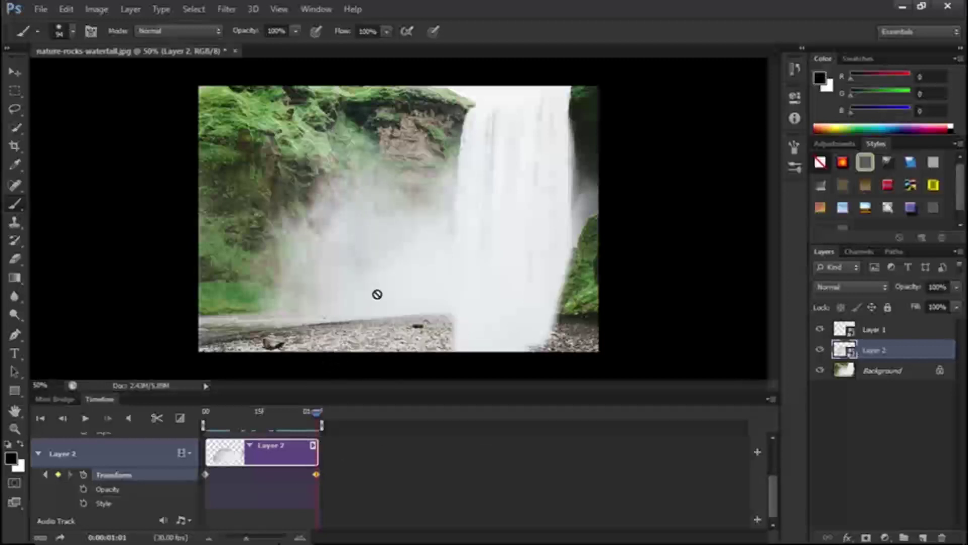
pyautogui.hotkey('ctrl', 't')
pyautogui.moveTo(252, 160); pyautogui.dragTo(230, 132)
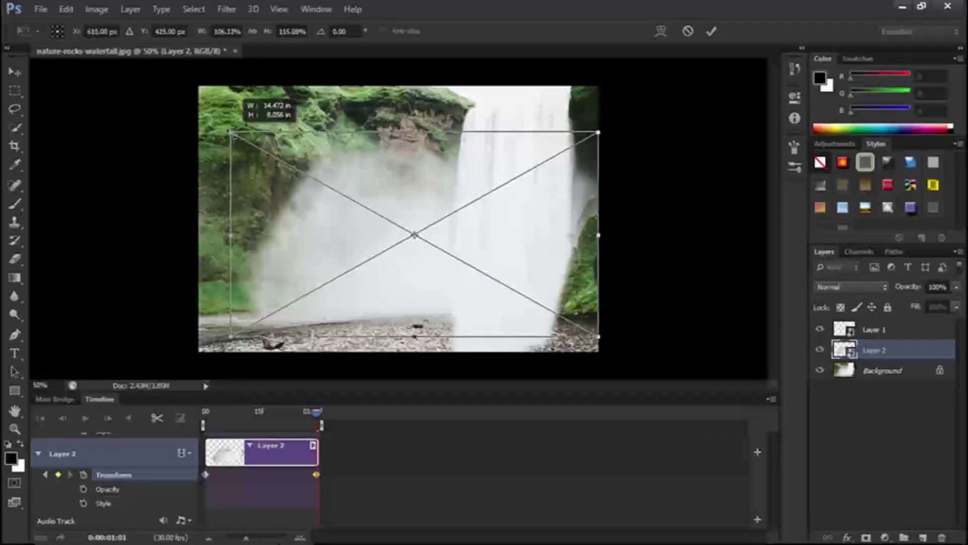
pyautogui.press('Return')
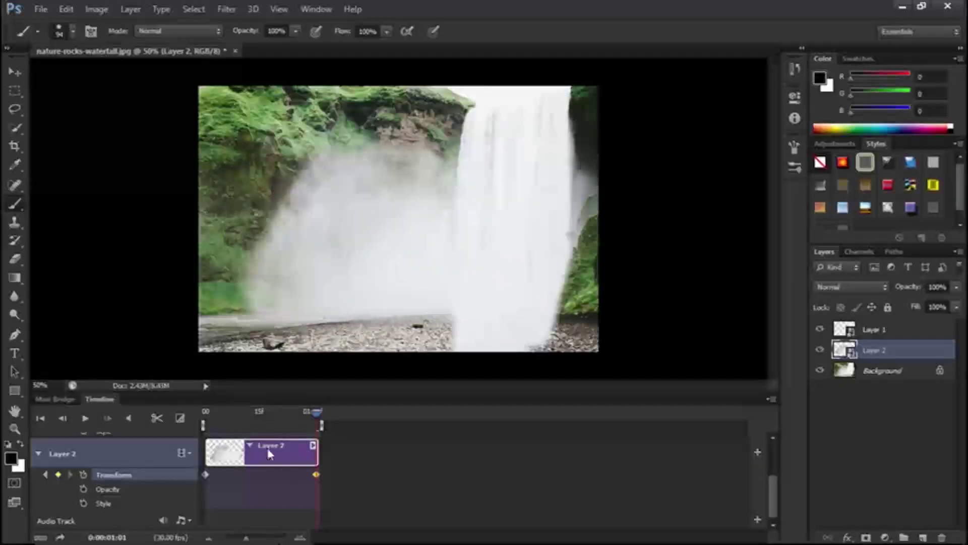
pyautogui.moveTo(318, 418); pyautogui.dragTo(438, 492)
# Duplicate Background, move the copy to the top of the layer stack, and give it a black layer mask.
pyautogui.click(866, 376)
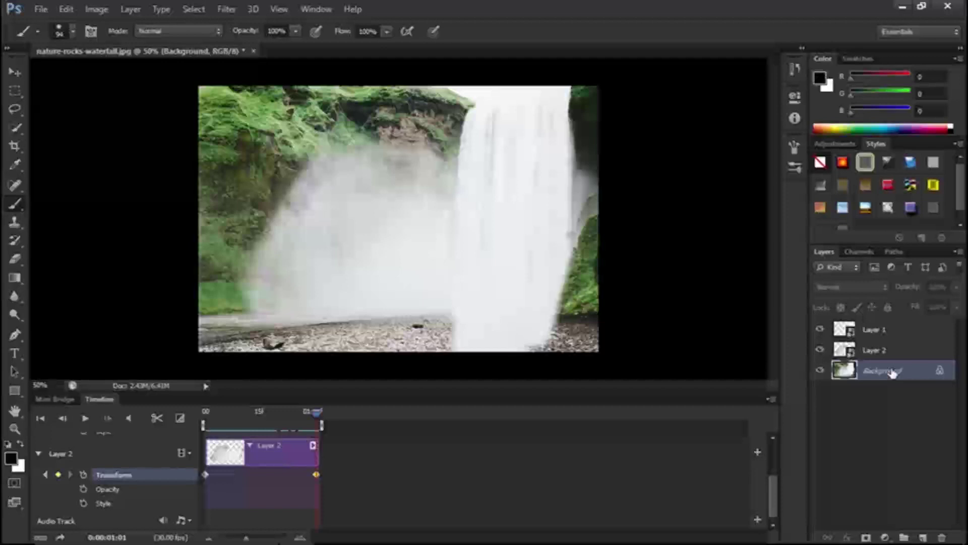
pyautogui.hotkey('ctrl', 'j')
pyautogui.moveTo(888, 370); pyautogui.dragTo(885, 329)
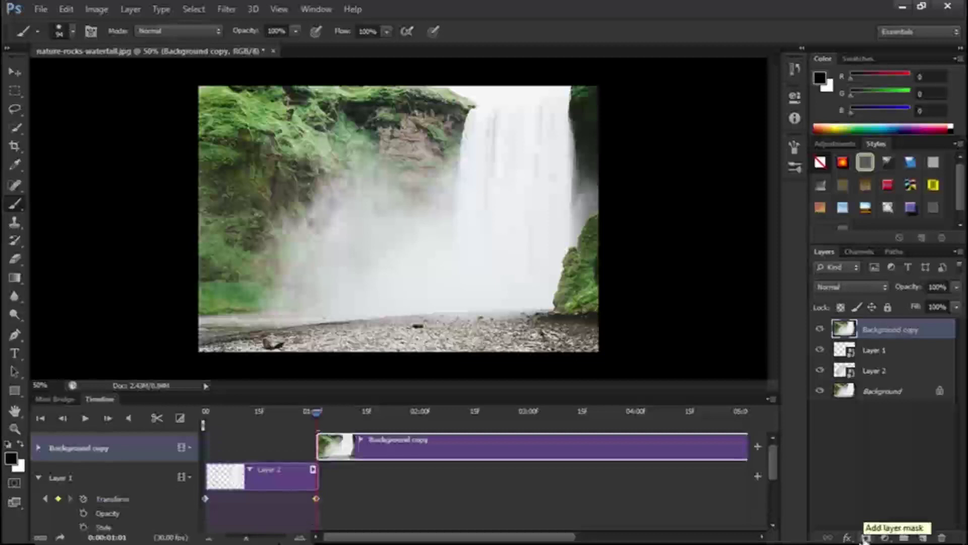
pyautogui.click(866, 538)
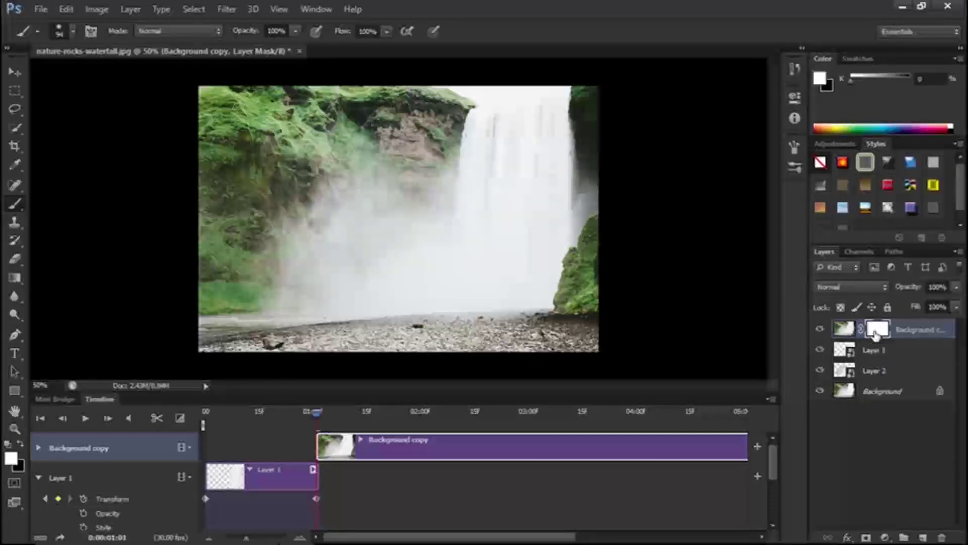
pyautogui.hotkey('ctrl', 'i')
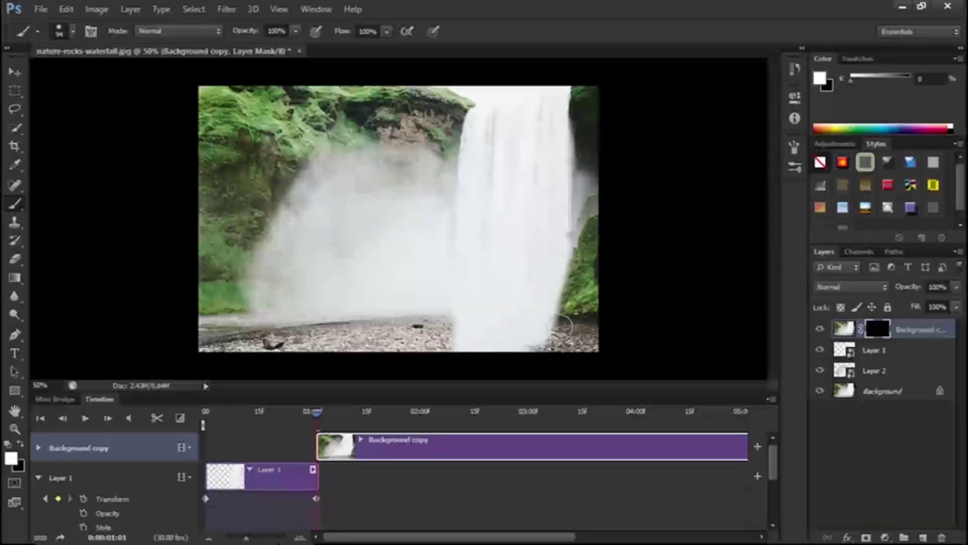
# Paint white on the mask over the rocky ground below the waterfall, and move the Background copy clip to the timeline's start.
pyautogui.moveTo(563, 324)
pyautogui.mouseDown()
pyautogui.moveTo(461, 327)
pyautogui.moveTo(468, 313)
pyautogui.moveTo(532, 313)
pyautogui.mouseUp()
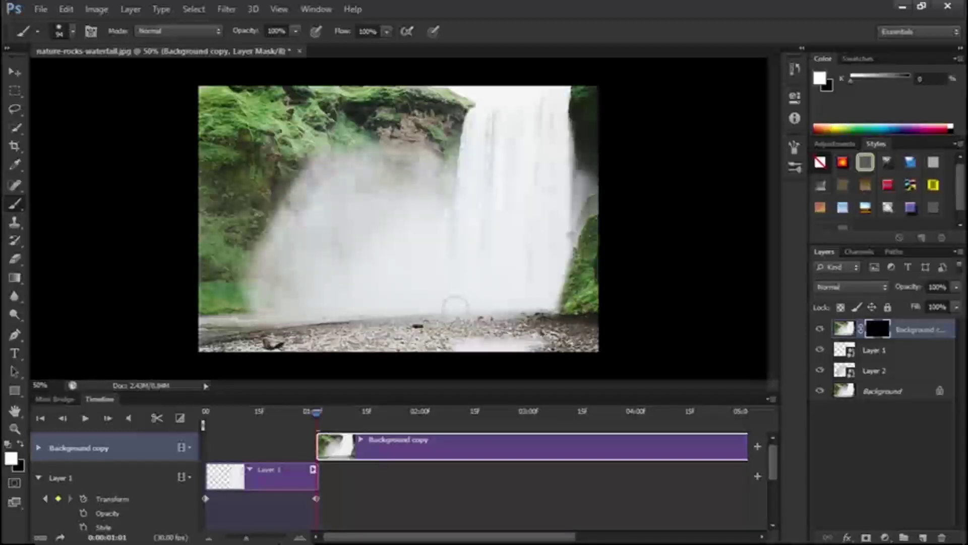
pyautogui.moveTo(497, 313)
pyautogui.mouseDown()
pyautogui.moveTo(554, 317)
pyautogui.moveTo(530, 352)
pyautogui.moveTo(458, 345)
pyautogui.mouseUp()
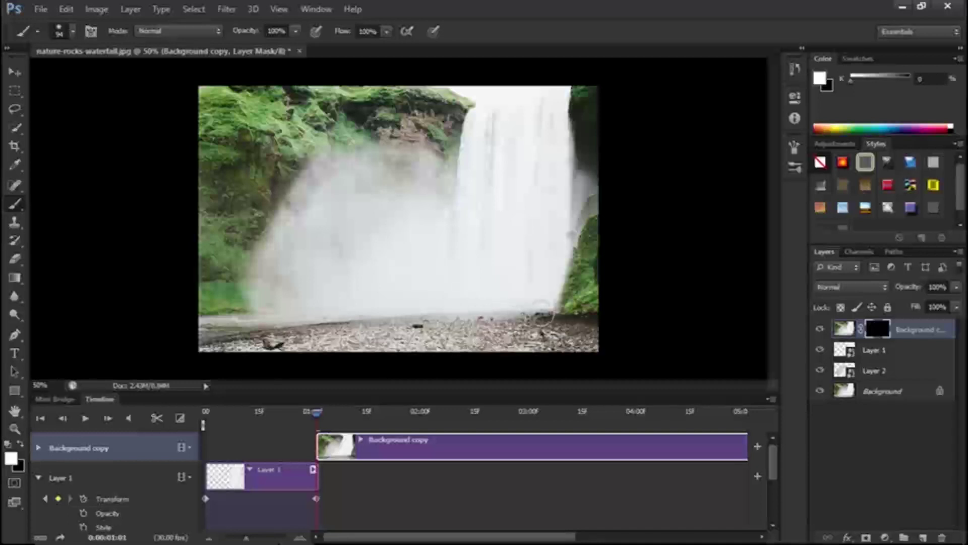
pyautogui.moveTo(400, 446); pyautogui.dragTo(289, 447)
pyautogui.moveTo(316, 412)
pyautogui.mouseDown()
pyautogui.moveTo(200, 428)
pyautogui.moveTo(366, 440)
pyautogui.moveTo(228, 447)
pyautogui.moveTo(318, 415)
pyautogui.mouseUp()
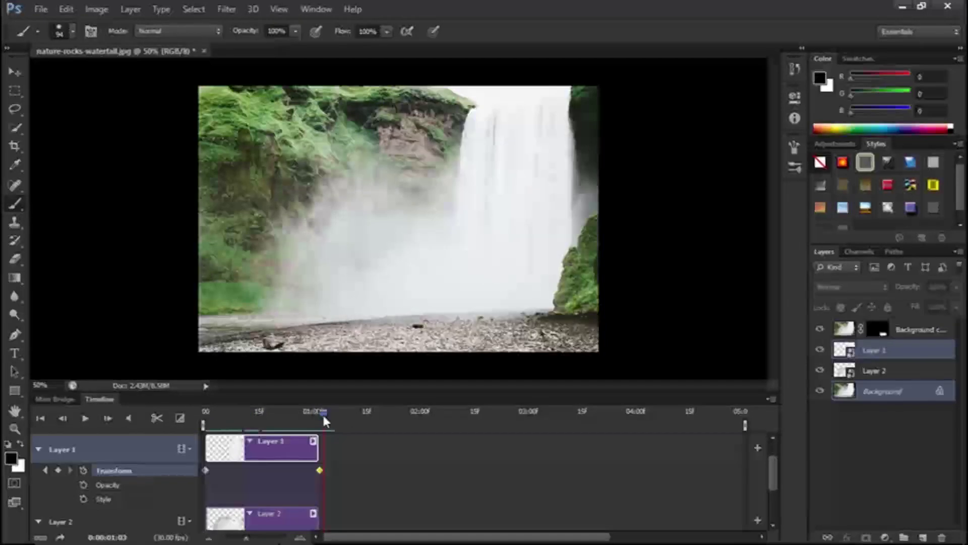
# Apply 1 s Fade transitions to the start and end of the Layer 1 and Layer 2 clips, and preview the animation.
pyautogui.click(175, 420)
pyautogui.moveTo(201, 291); pyautogui.dragTo(211, 462)
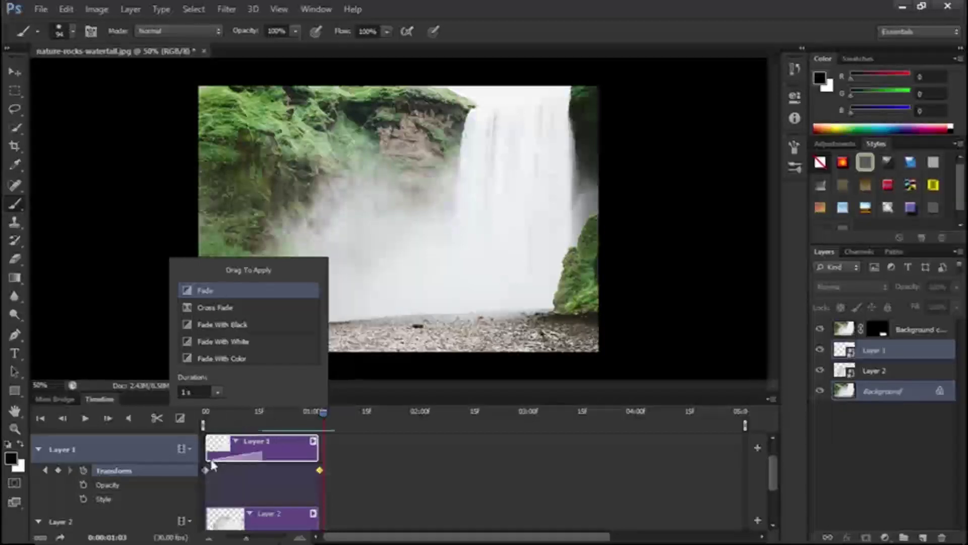
pyautogui.hotkey('alt', '[')
pyautogui.moveTo(197, 292); pyautogui.dragTo(213, 512)
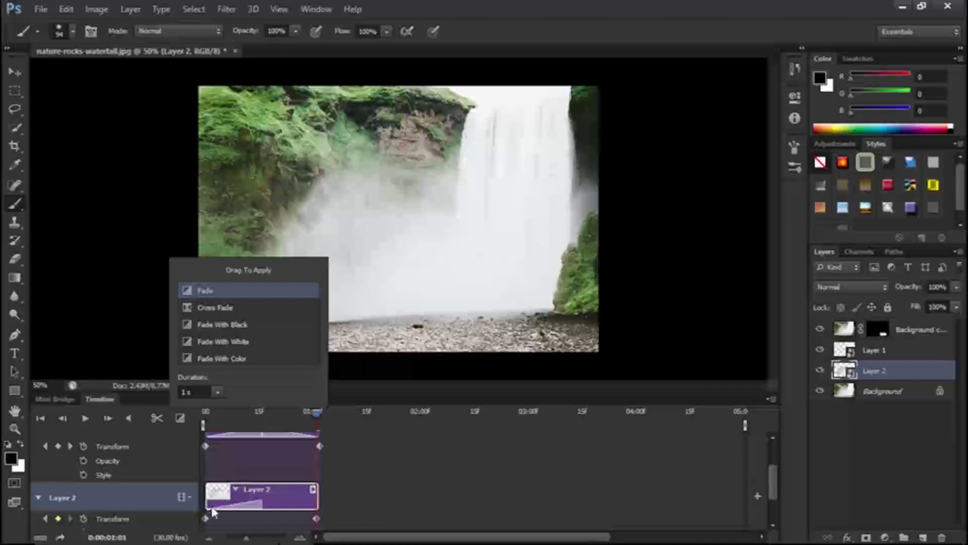
pyautogui.moveTo(204, 294); pyautogui.dragTo(273, 512)
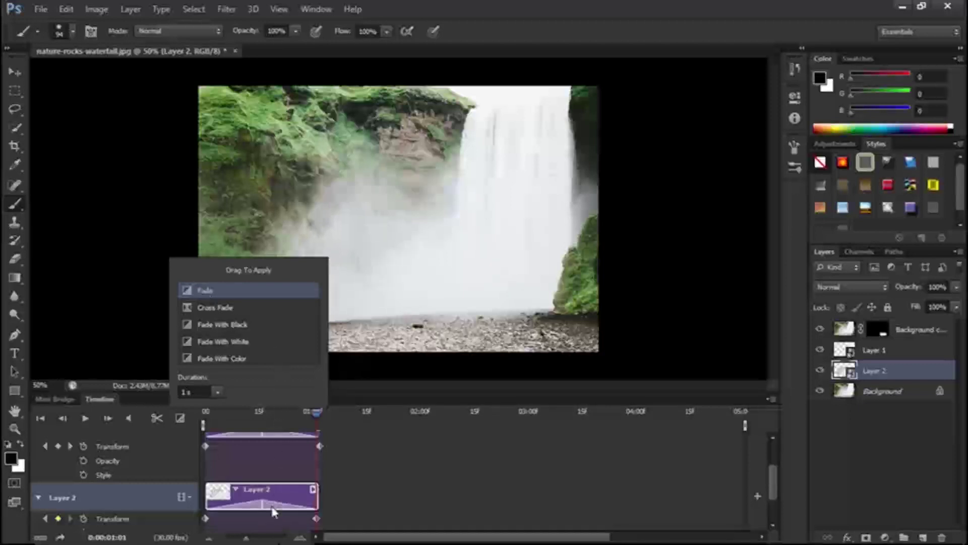
pyautogui.click(380, 392)
pyautogui.press('space')
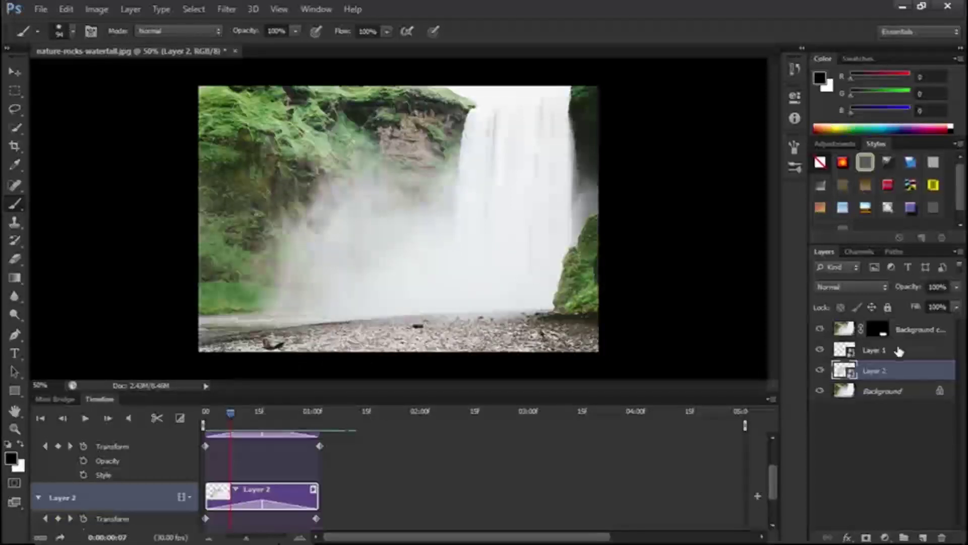
# Group Layer 1 and Layer 2, and duplicate the group four times.
pyautogui.keyDown('shift'); pyautogui.click(899, 351); pyautogui.keyUp('shift')
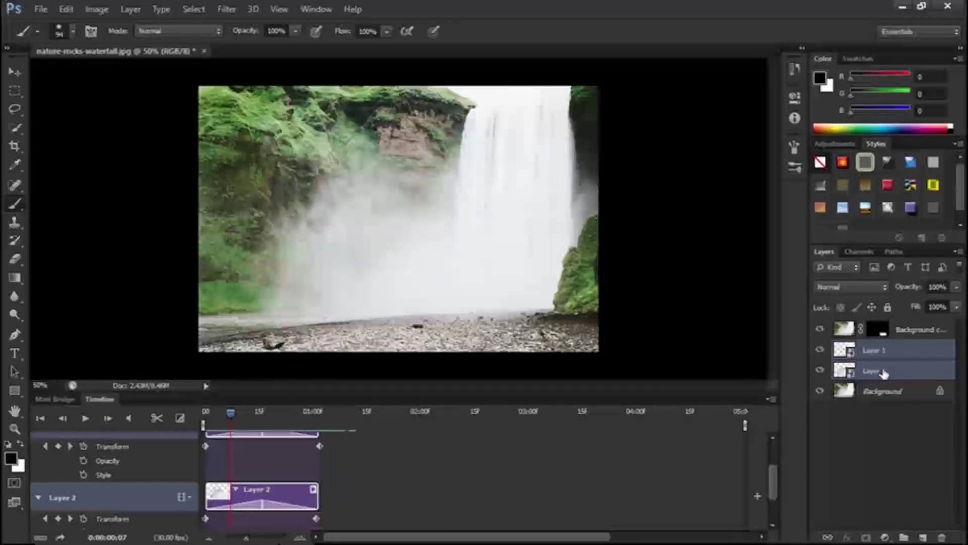
pyautogui.hotkey('ctrl', 'g')
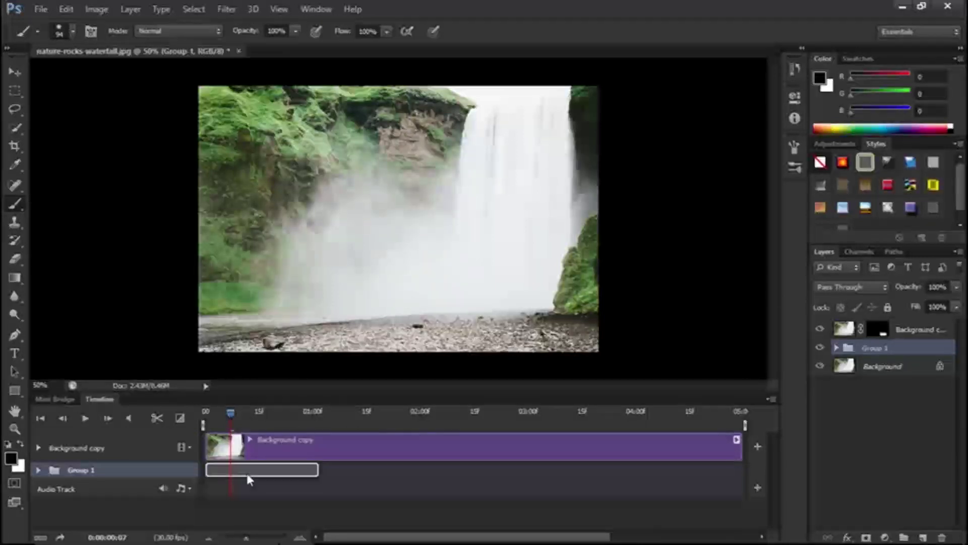
pyautogui.hotkey('ctrl', 'j')
pyautogui.hotkey('ctrl', 'j')
pyautogui.hotkey('ctrl', 'j')
pyautogui.hotkey('ctrl', 'j')
# Stagger the four group copies along the timeline so each overlaps the one before, and preview the result.
pyautogui.moveTo(271, 519); pyautogui.dragTo(318, 522)
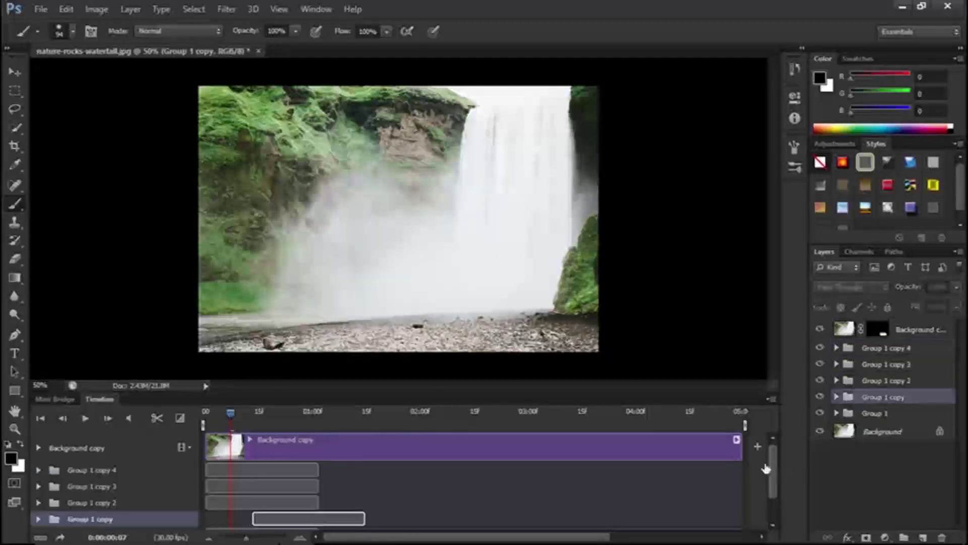
pyautogui.scroll(-1, 765, 469)
pyautogui.moveTo(273, 483); pyautogui.dragTo(355, 484)
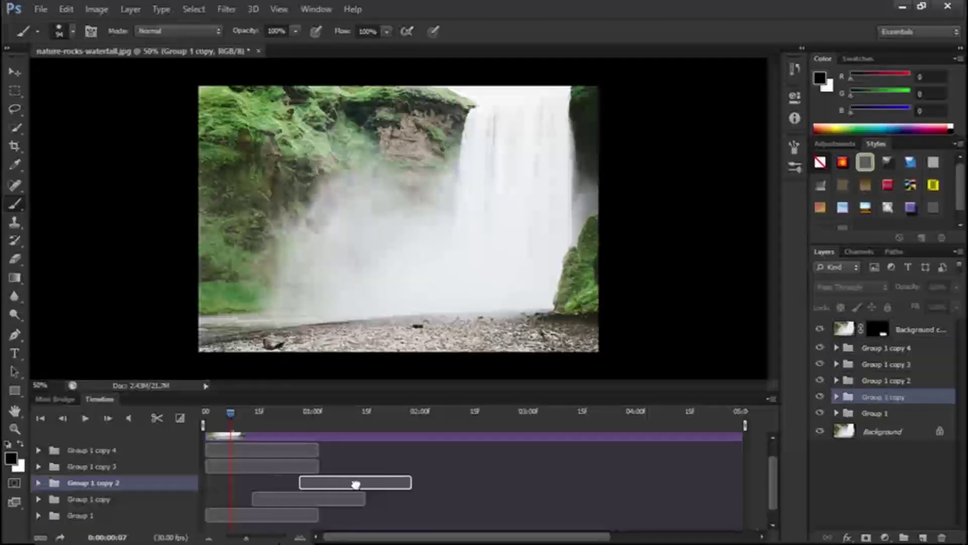
pyautogui.moveTo(283, 464); pyautogui.dragTo(414, 465)
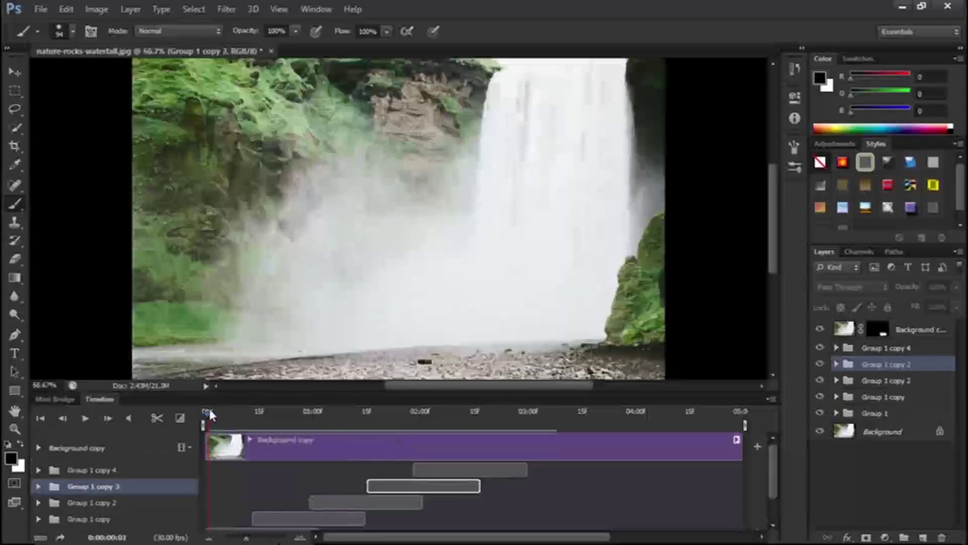
pyautogui.press('space')
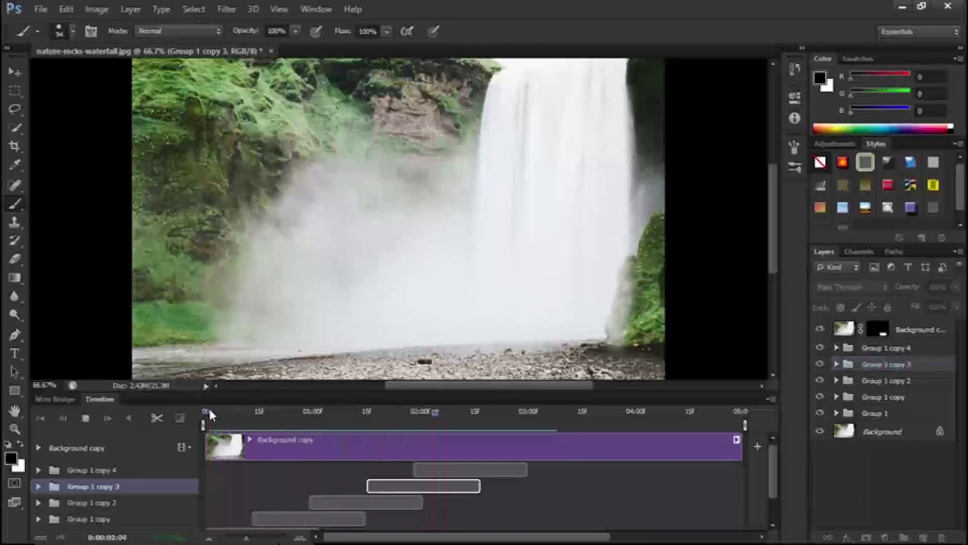
pyautogui.press('space')
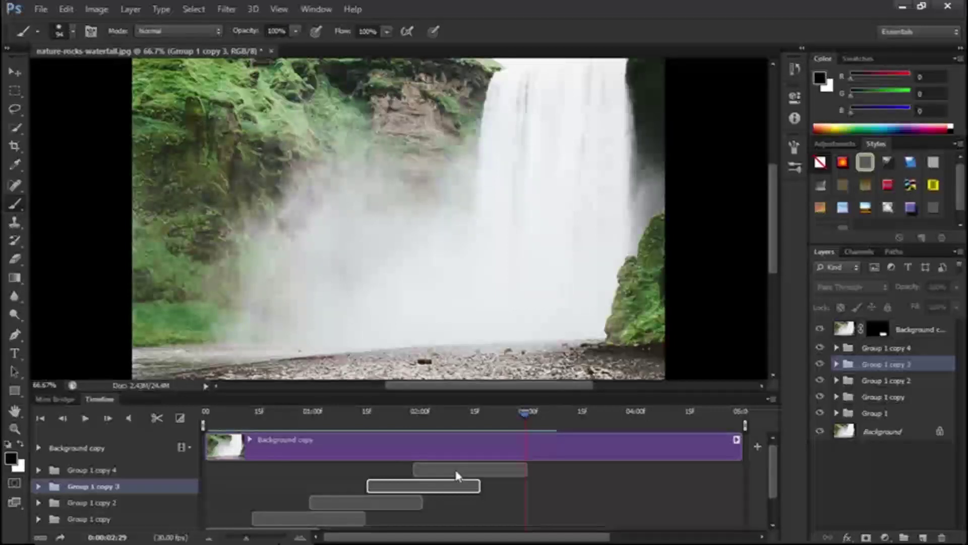
# Add three more group copies, stagger them to extend the overlapping sequence past 4 seconds, and play it from the start.
pyautogui.hotkey('ctrl', 'j')
pyautogui.hotkey('ctrl', 'j')
pyautogui.hotkey('ctrl', 'j')
pyautogui.click(207, 416)
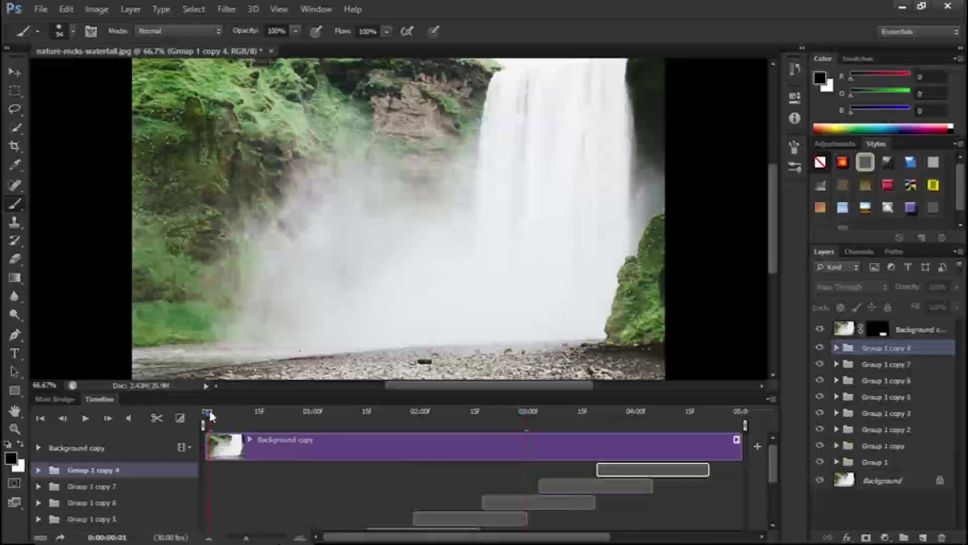
pyautogui.press('space')
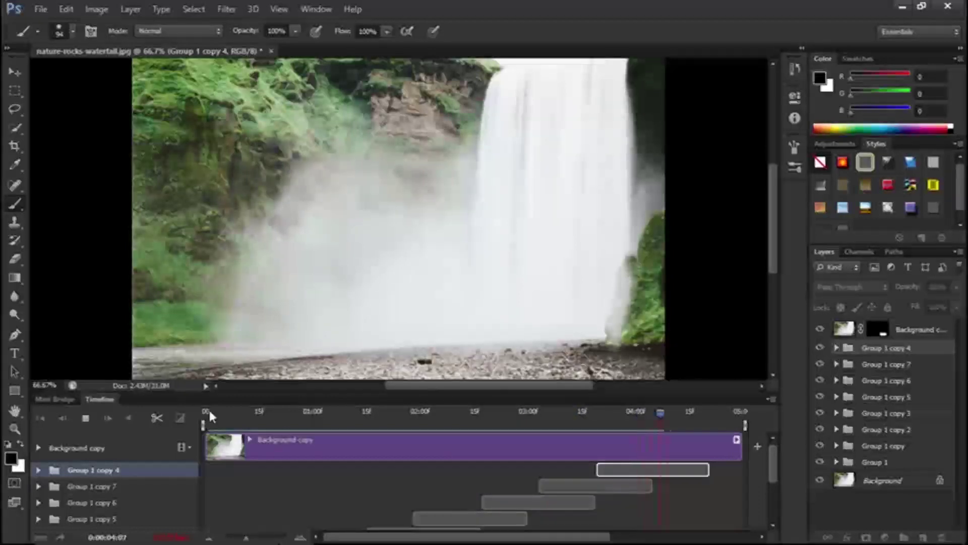
pyautogui.press('space')
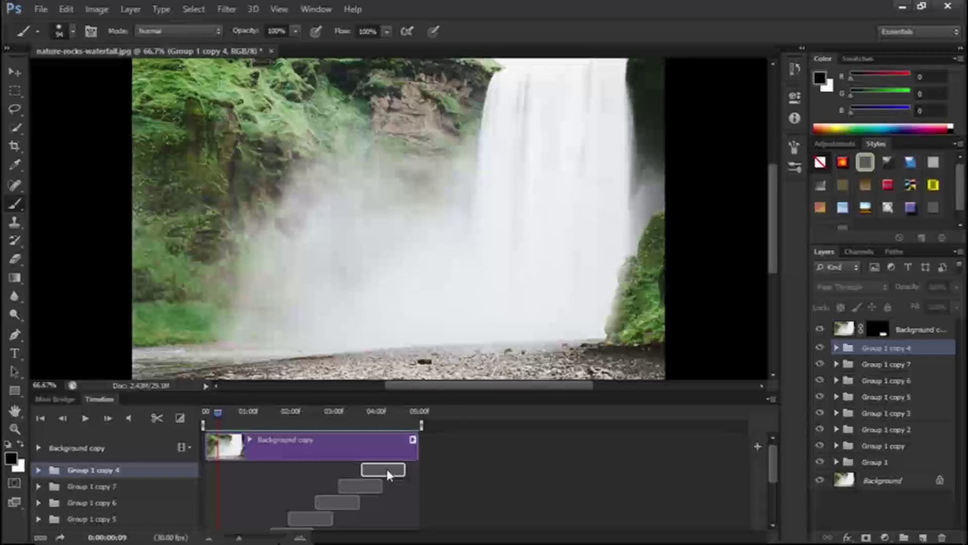
# Shorten the work area to just past 4 seconds and place a duplicate of the topmost group copy at the timeline's start.
pyautogui.hotkey('ctrl', 'j')
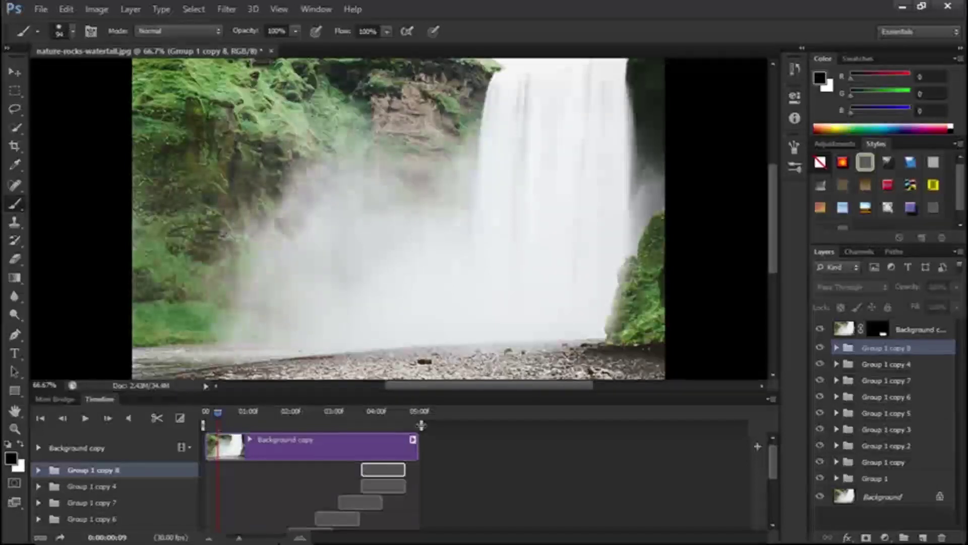
pyautogui.moveTo(421, 425)
pyautogui.mouseDown()
pyautogui.moveTo(386, 425)
pyautogui.moveTo(406, 444)
pyautogui.moveTo(389, 444)
pyautogui.moveTo(364, 470)
pyautogui.moveTo(237, 470)
pyautogui.mouseUp()
pyautogui.click(392, 471)
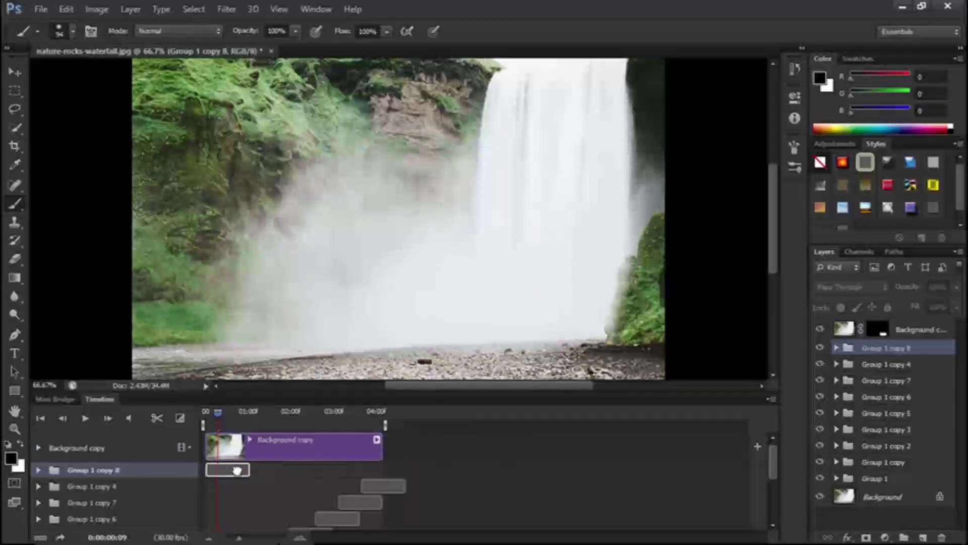
# Shift the new group copy so it begins before the timeline's start, and play the animation from the beginning.
pyautogui.click(38, 470)
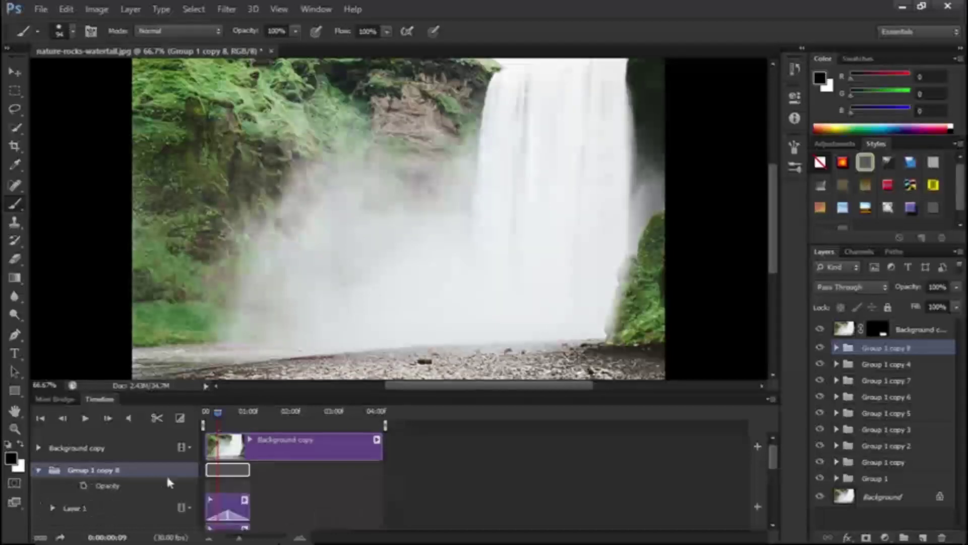
pyautogui.moveTo(229, 473); pyautogui.dragTo(216, 473)
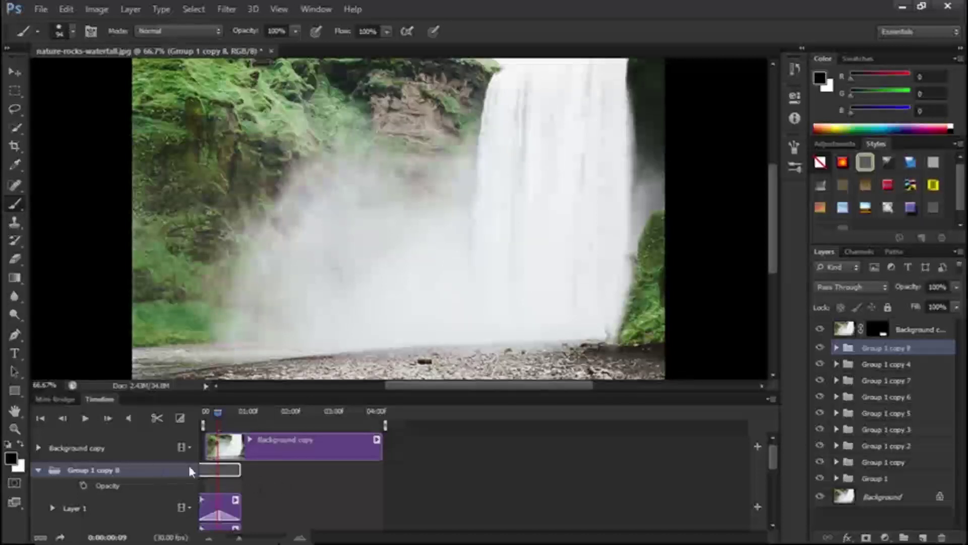
pyautogui.click(38, 470)
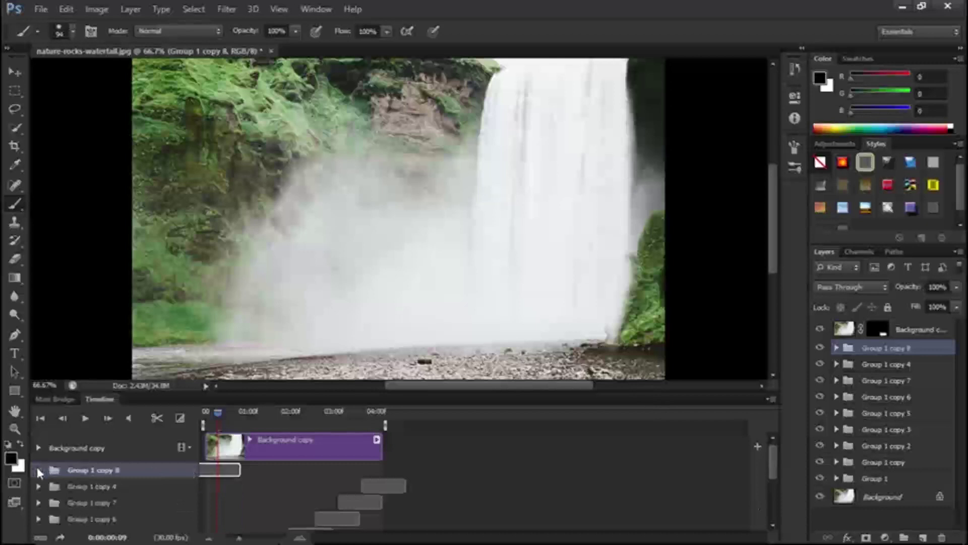
pyautogui.moveTo(218, 414); pyautogui.dragTo(206, 414)
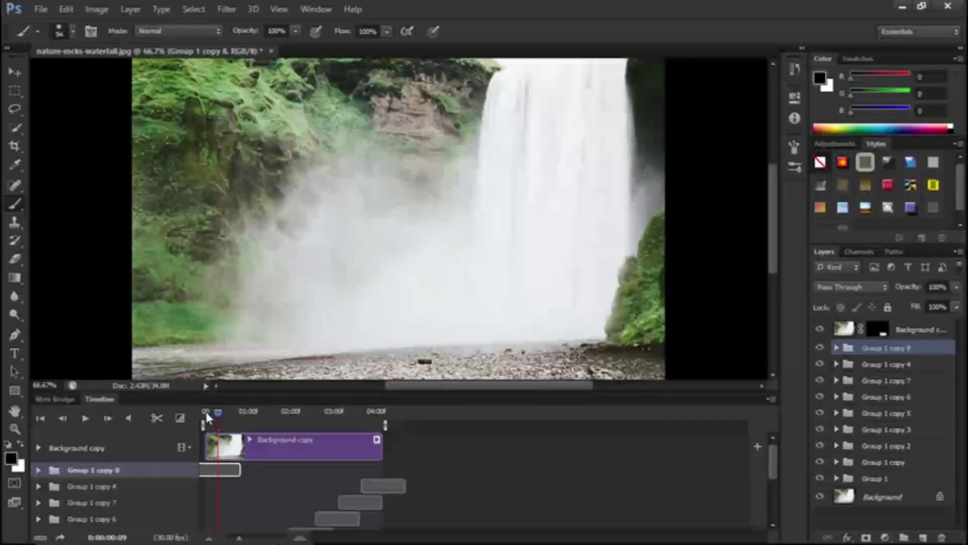
pyautogui.press('space')
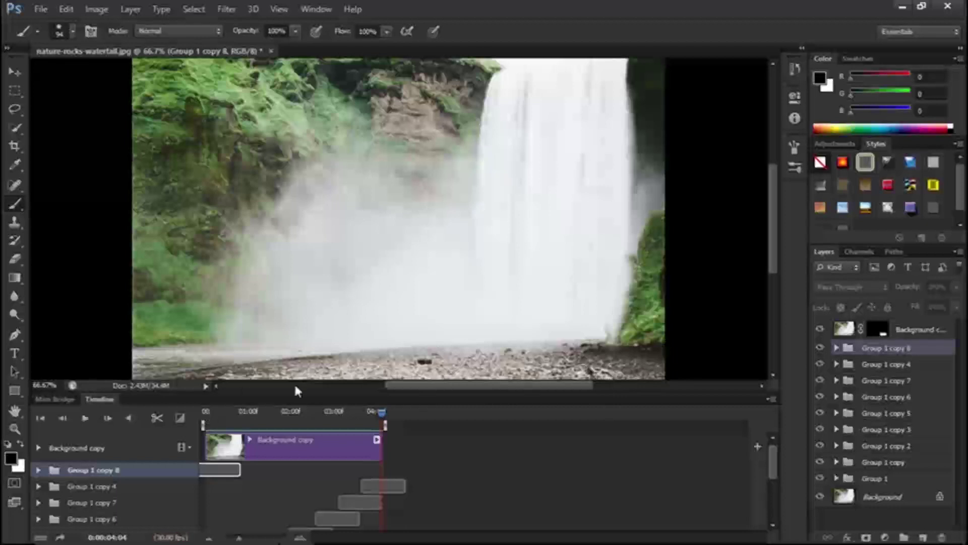
# Enable loop playback for the timeline and preview the looping animation.
pyautogui.click(770, 400)
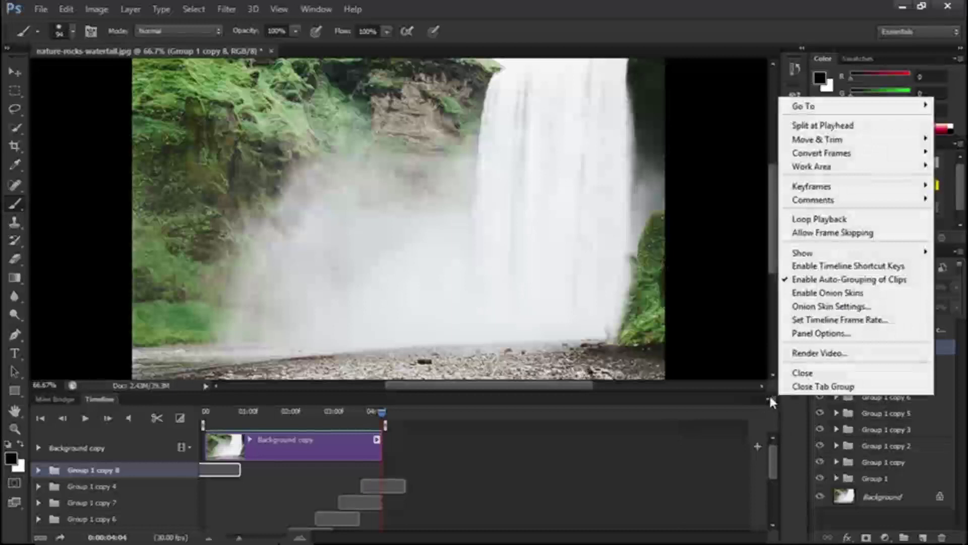
pyautogui.moveTo(813, 259)
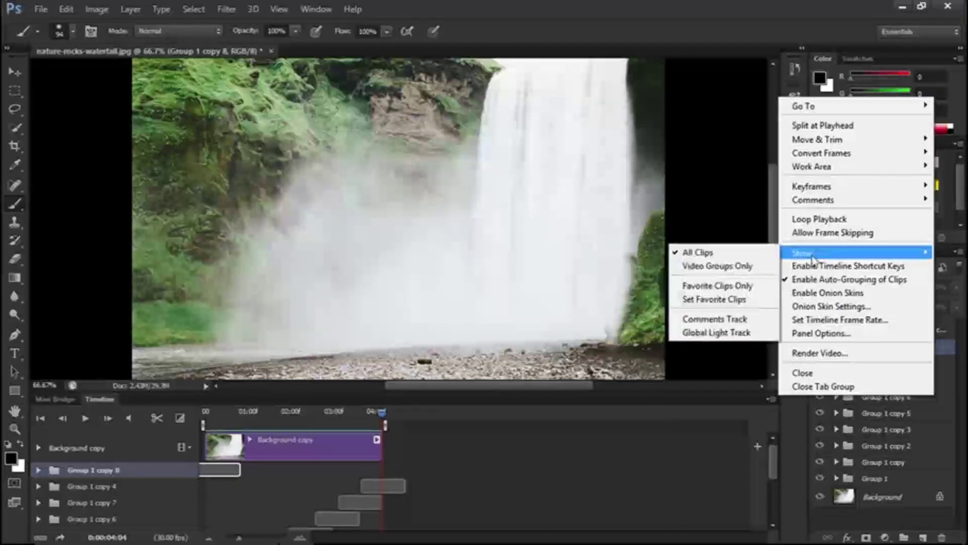
pyautogui.click(805, 222)
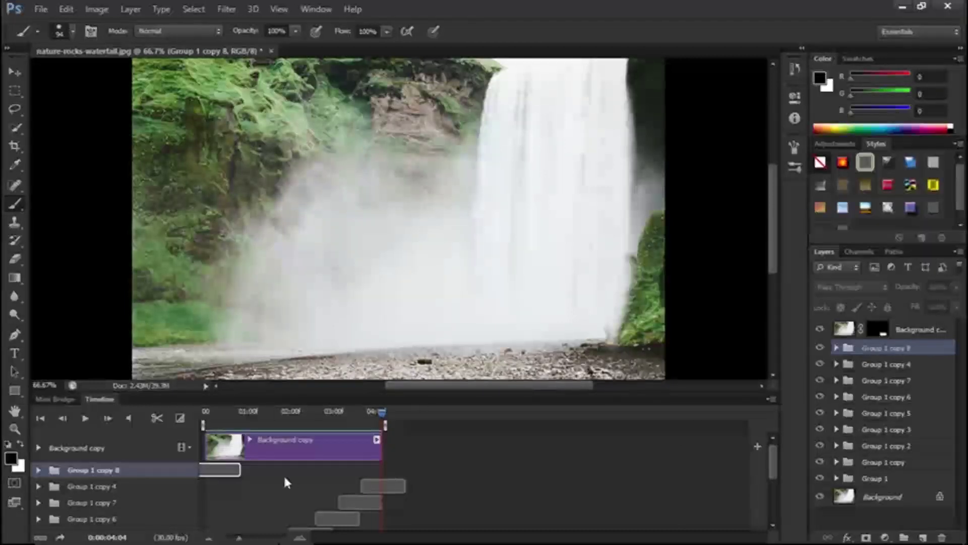
pyautogui.press('space')
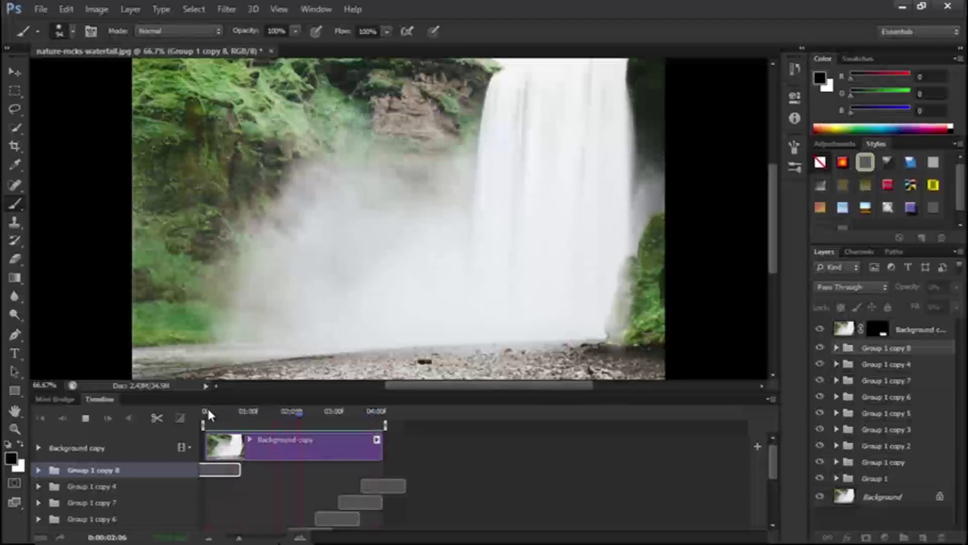
# Shift the topmost group copy progressively further before the timeline's start, replaying the loop after each adjustment.
pyautogui.click(222, 469)
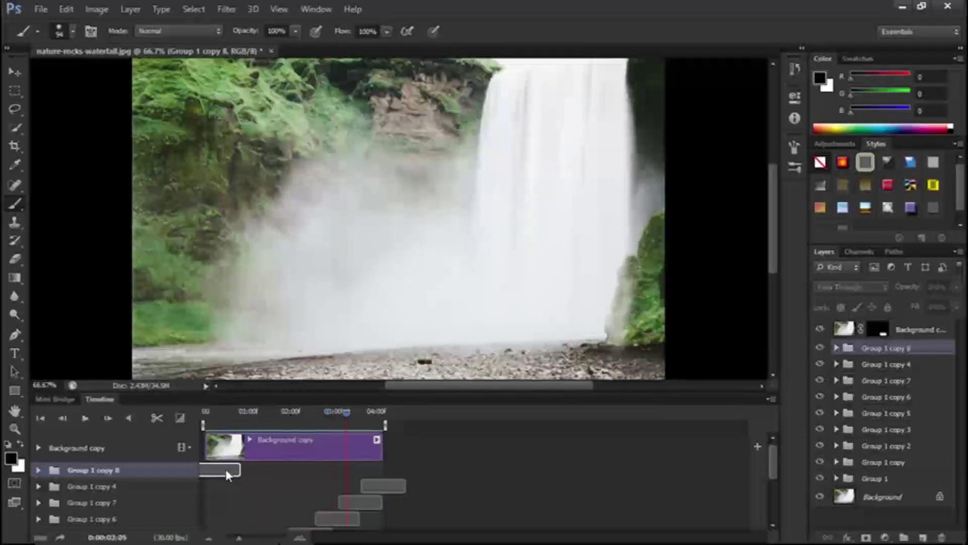
pyautogui.moveTo(218, 470); pyautogui.dragTo(211, 470)
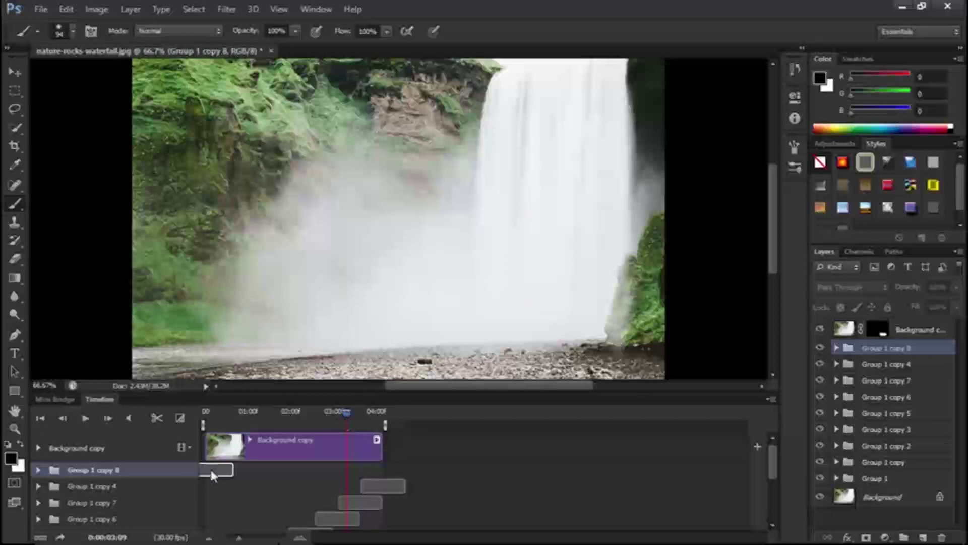
pyautogui.click(207, 412)
pyautogui.press('space')
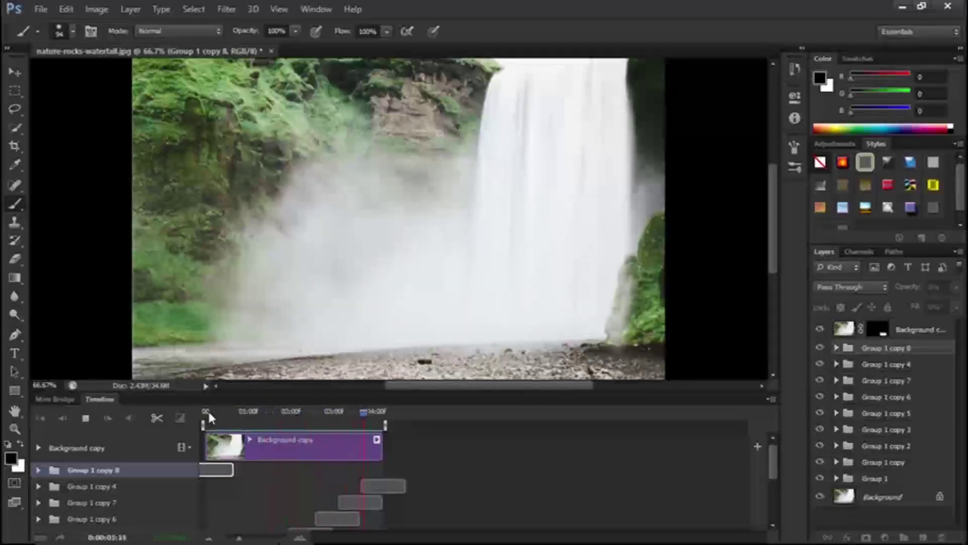
pyautogui.press('space')
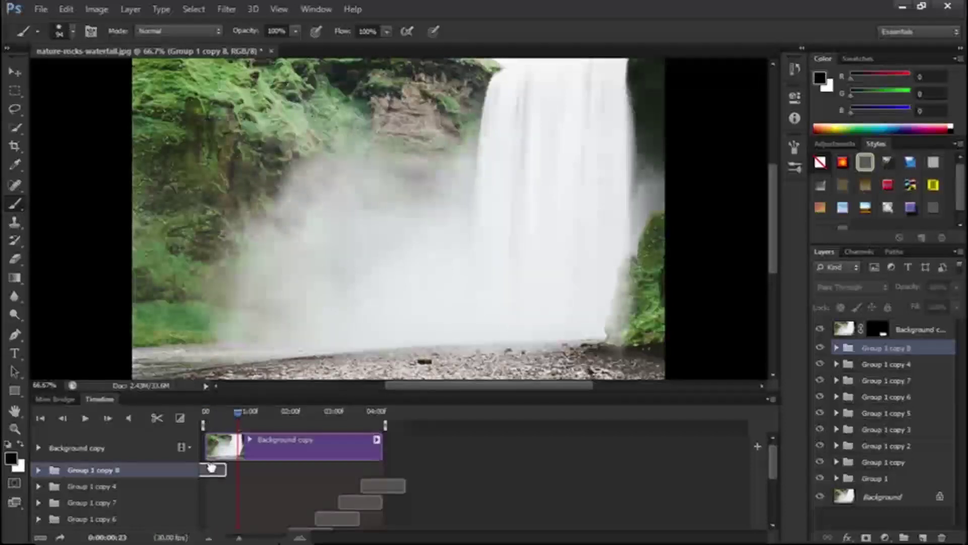
pyautogui.click(206, 407)
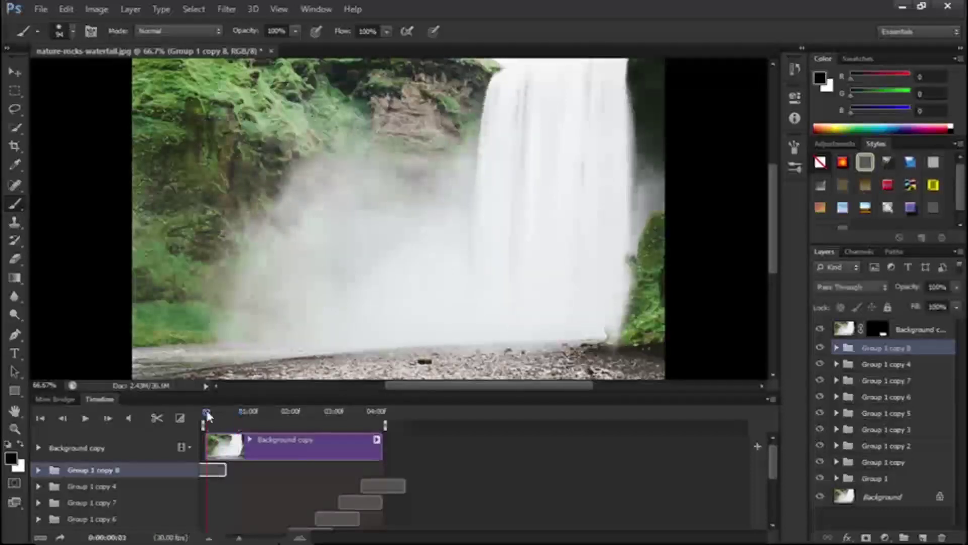
pyautogui.press('space')
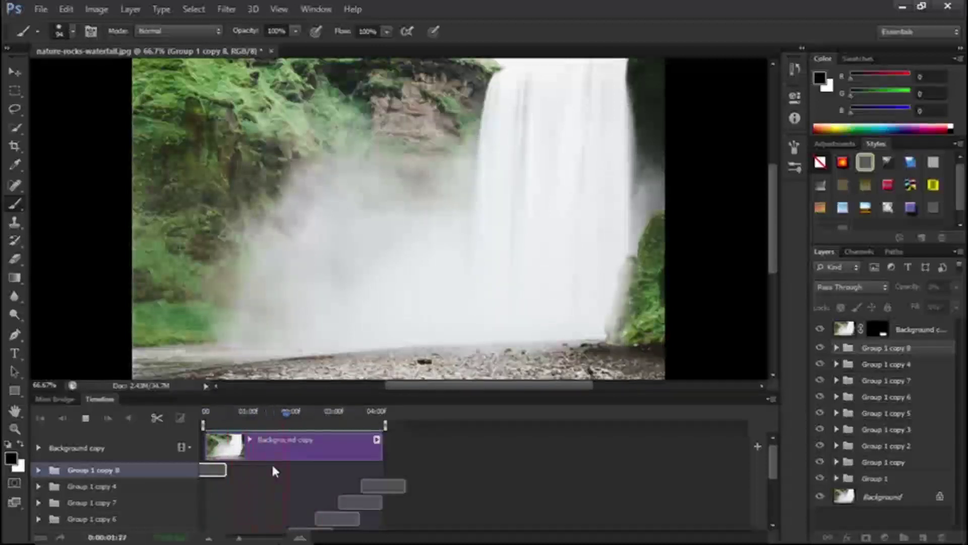
pyautogui.press('space')
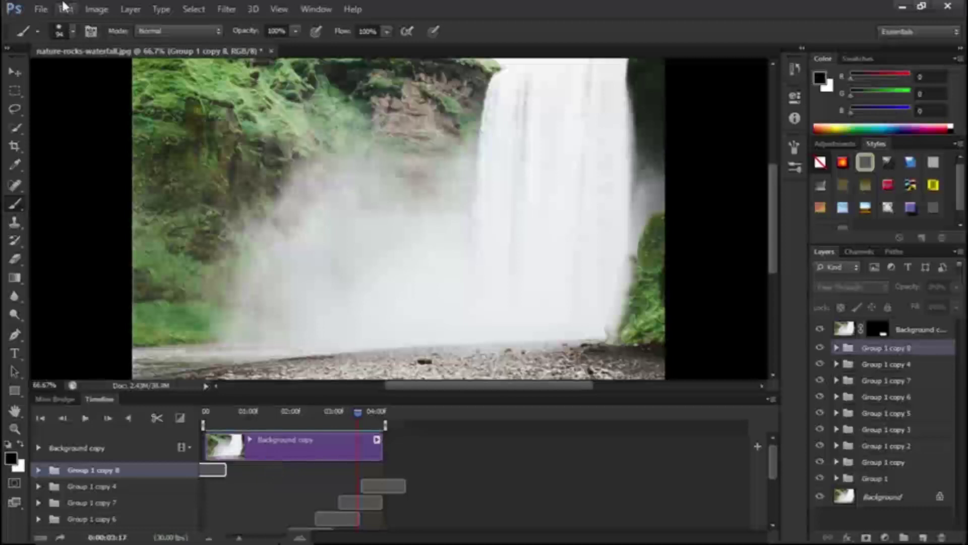
# Render the work area to a video named waterfall.mp4, keeping the default H.264 export settings.
pyautogui.click(42, 9)
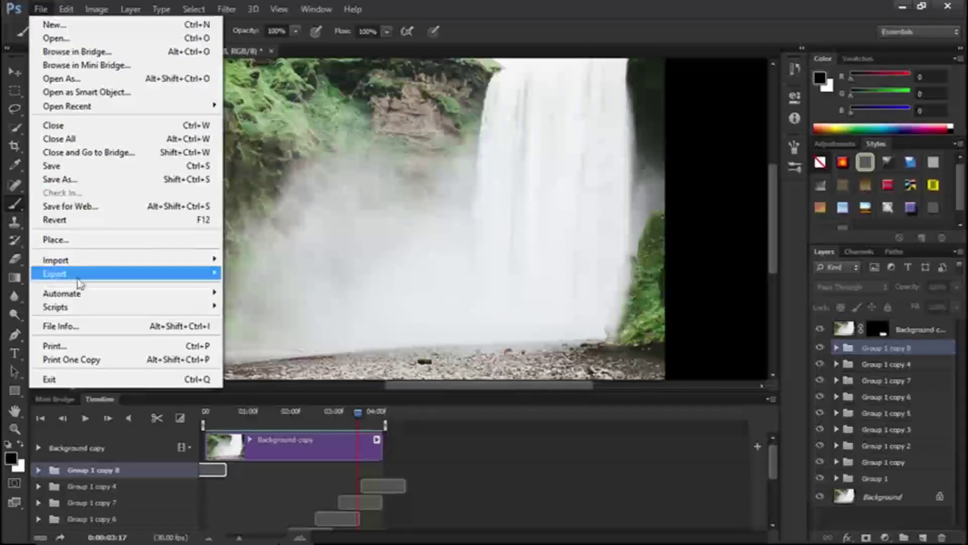
pyautogui.moveTo(78, 275)
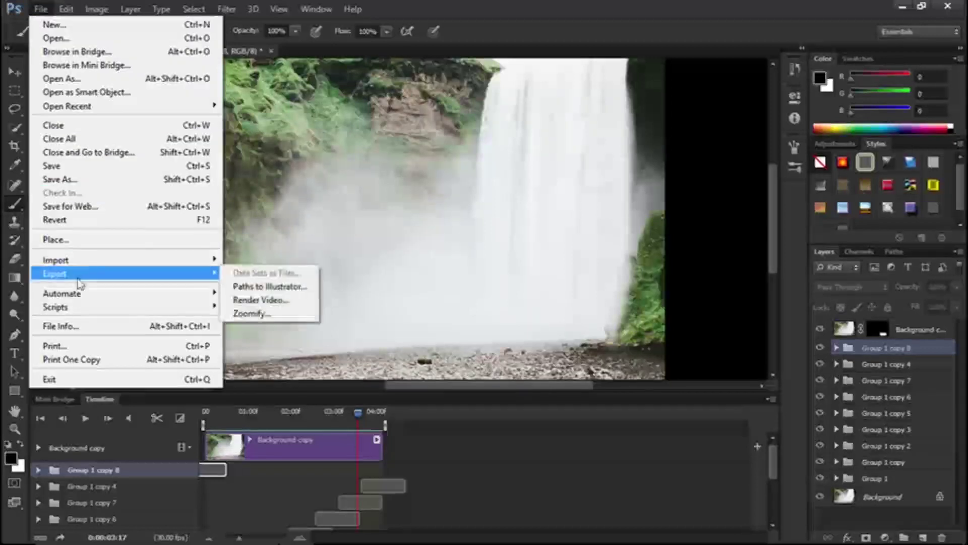
pyautogui.click(260, 300)
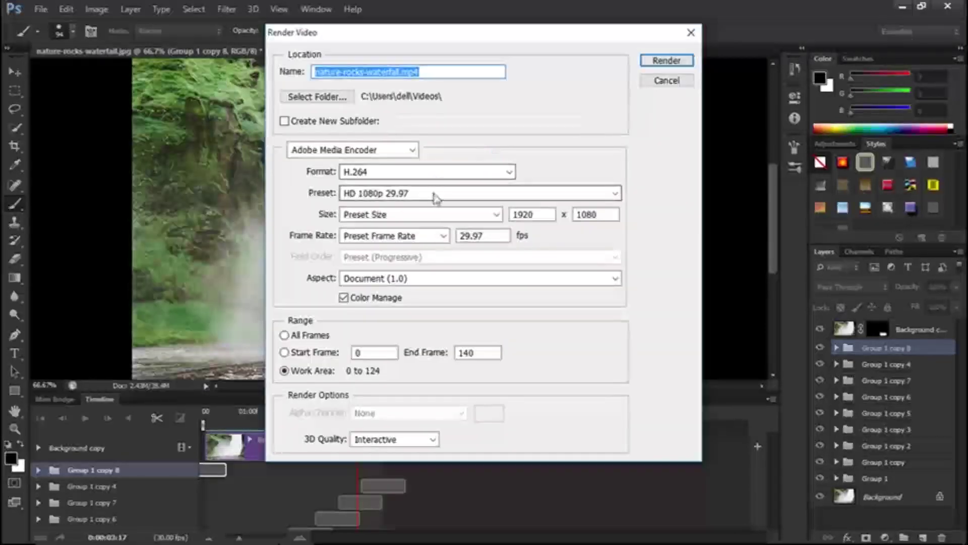
pyautogui.moveTo(404, 71); pyautogui.dragTo(316, 72)
pyautogui.click(367, 71)
pyautogui.press('BackSpace')
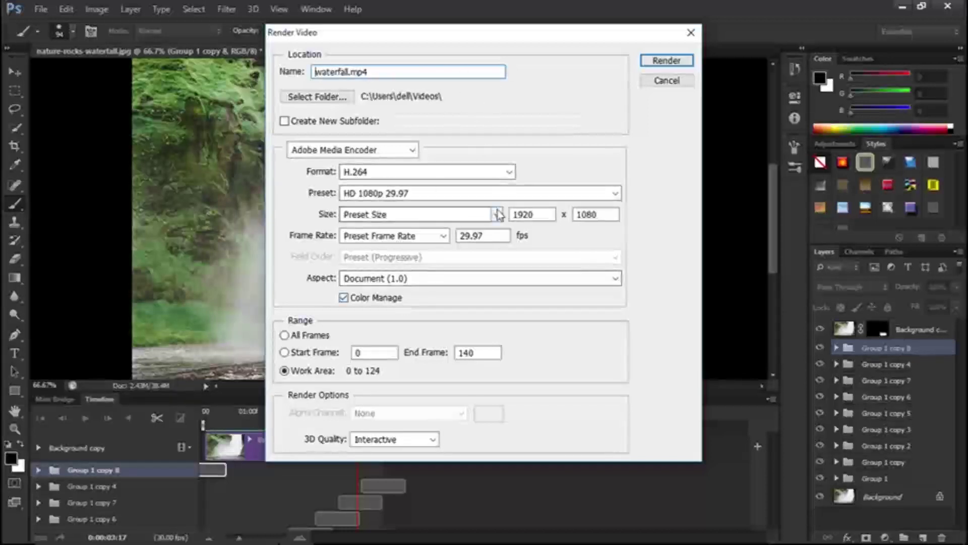
pyautogui.click(667, 61)
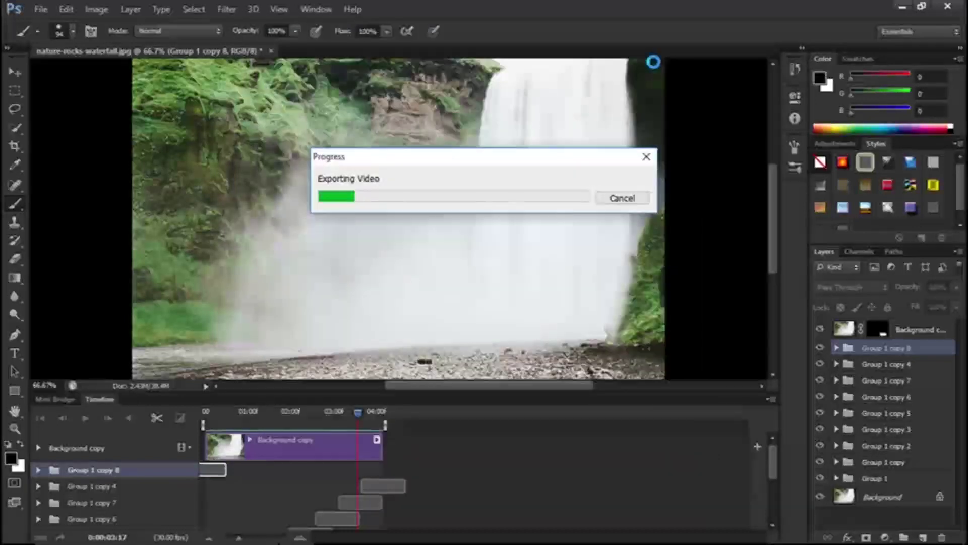